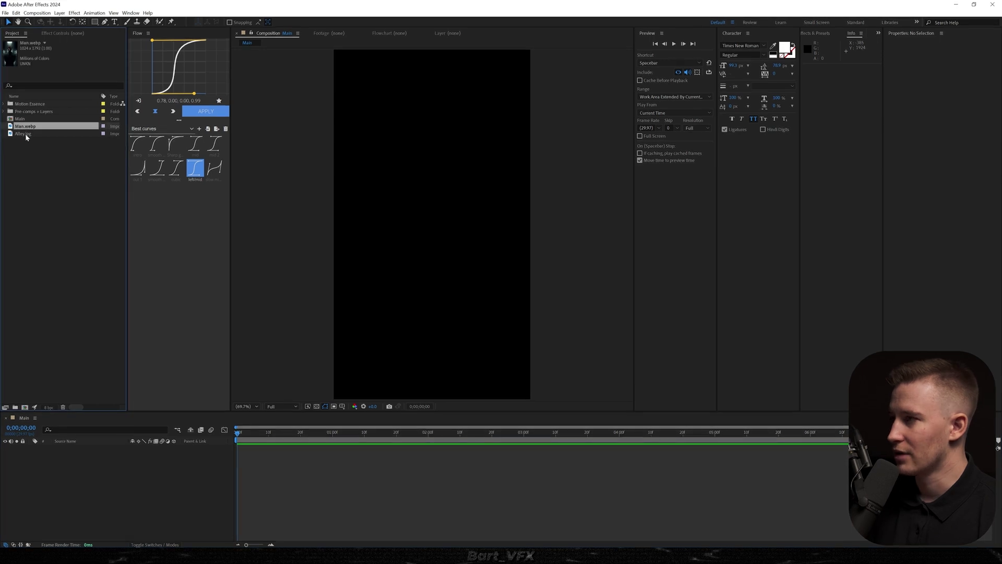
Step: Add Man.webp and Alley.jpg to the Main composition and scale the Alley.jpg layer to 34%
{"action": "left_click", "coordinate": [25, 134], "text": "shift"}
{"action": "left_click_drag", "start_coordinate": [25, 134], "coordinate": [239, 486]}
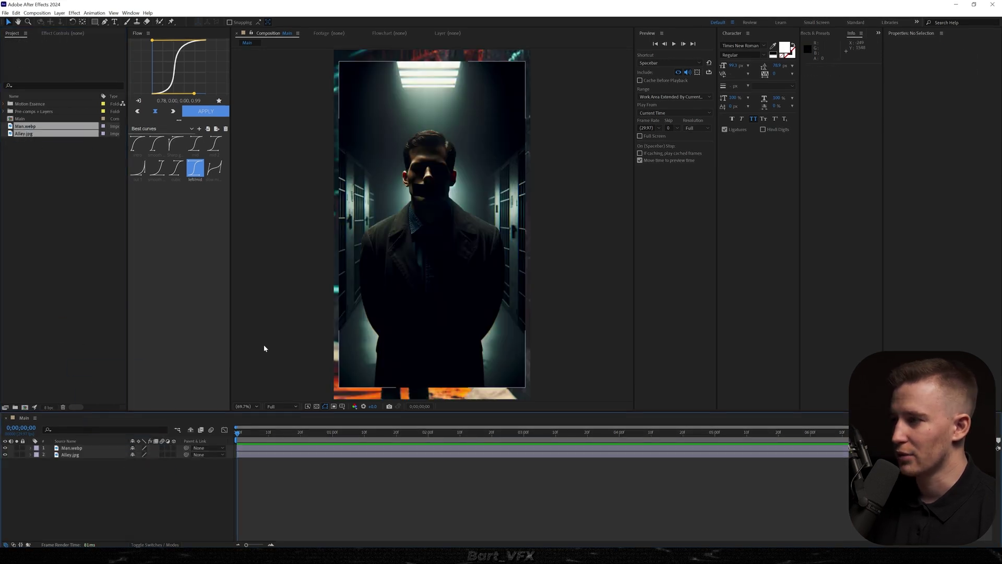
{"action": "left_click", "coordinate": [5, 448]}
{"action": "key", "text": "s"}
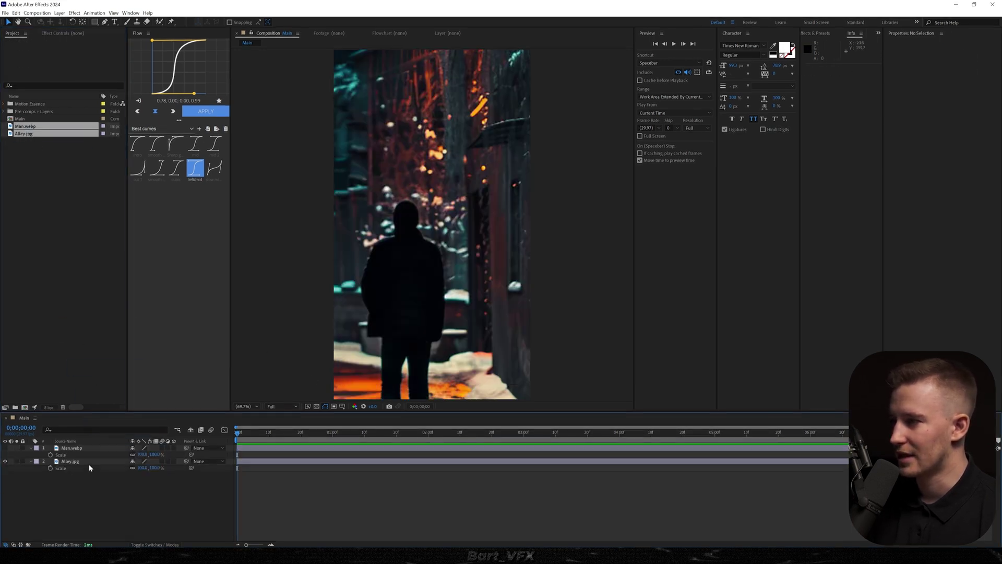
{"action": "left_click_drag", "start_coordinate": [142, 468], "coordinate": [107, 468]}
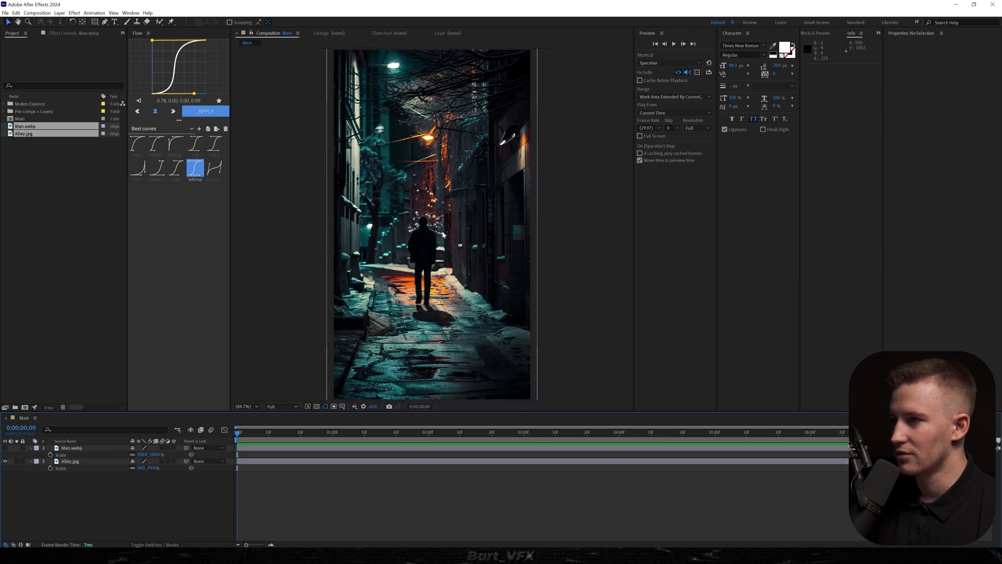
{"action": "left_click", "coordinate": [5, 448]}
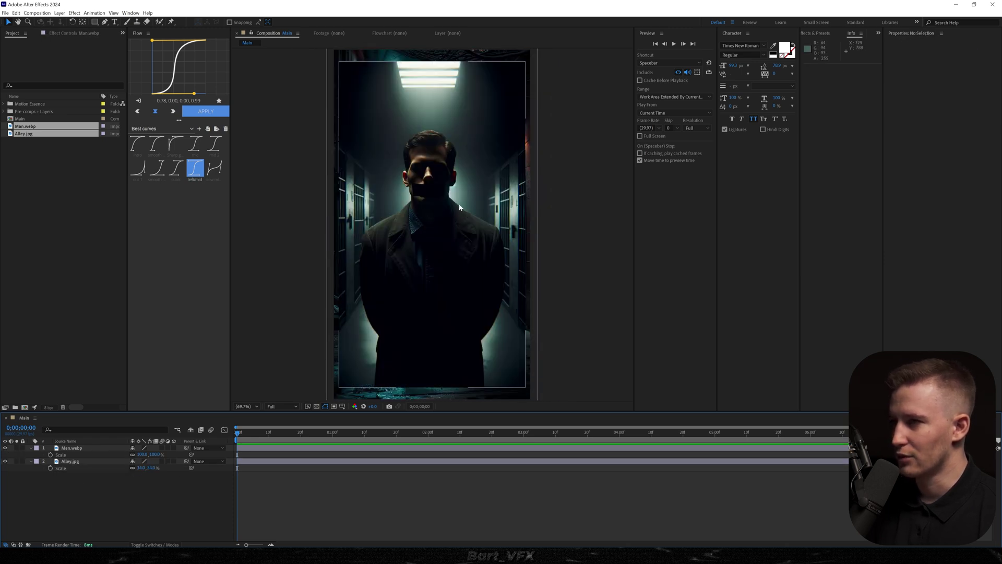
Step: Trim the Man.webp layer to a single frame at the start and open it in its own layer view
{"action": "left_click", "coordinate": [421, 290]}
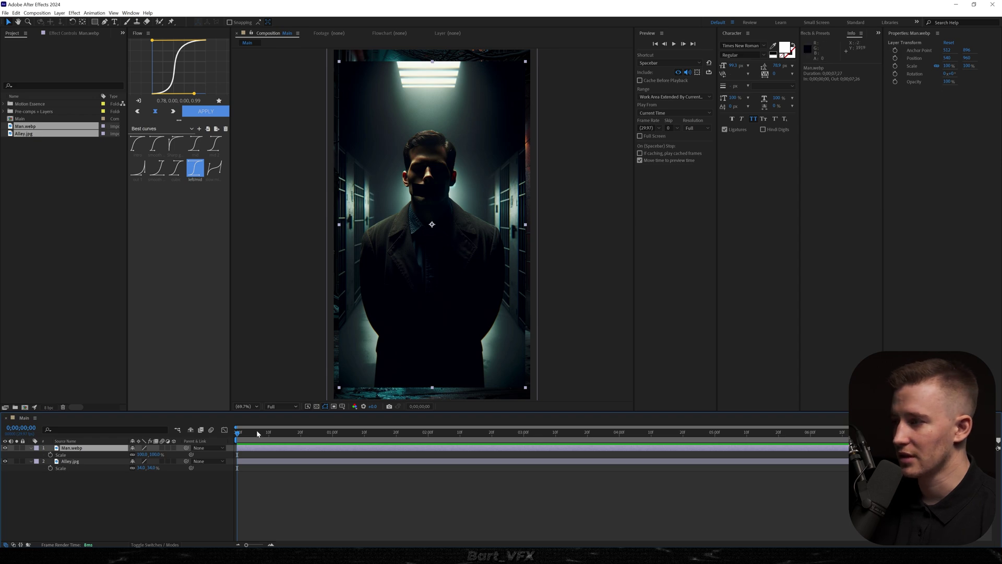
{"action": "key", "text": "alt+]"}
{"action": "double_click", "coordinate": [238, 448]}
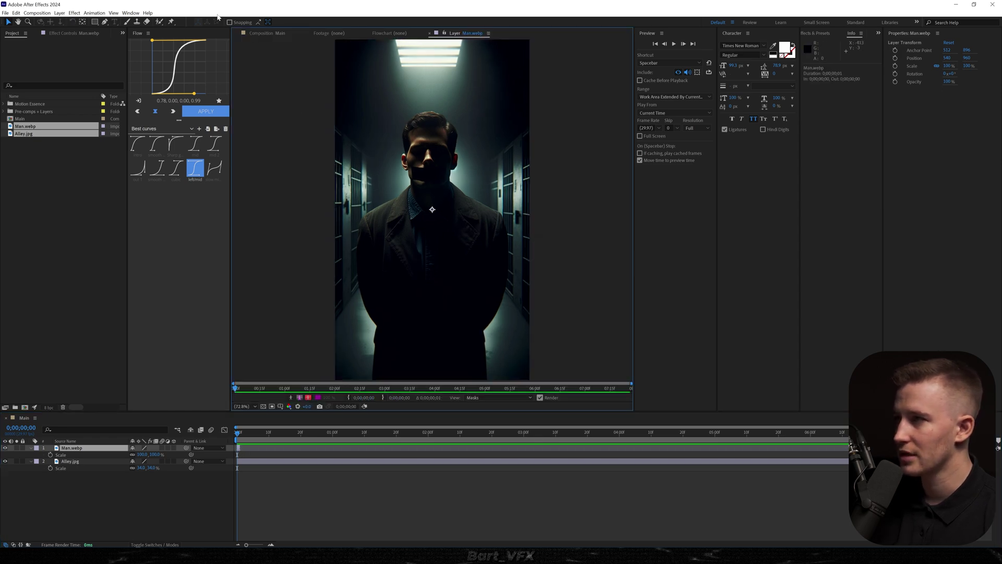
Step: Isolate the man from the hallway background with Roto Brush strokes over his body and head, and freeze the selection
{"action": "left_click", "coordinate": [160, 22]}
{"action": "mouse_move", "coordinate": [417, 353]}
{"action": "left_mouse_down"}
{"action": "mouse_move", "coordinate": [406, 269]}
{"action": "mouse_move", "coordinate": [412, 207]}
{"action": "left_mouse_up"}
{"action": "mouse_move", "coordinate": [527, 188]}
{"action": "left_mouse_down"}
{"action": "mouse_move", "coordinate": [536, 289]}
{"action": "mouse_move", "coordinate": [513, 372]}
{"action": "left_mouse_up"}
{"action": "mouse_move", "coordinate": [454, 142]}
{"action": "left_mouse_down"}
{"action": "mouse_move", "coordinate": [423, 128]}
{"action": "mouse_move", "coordinate": [447, 198]}
{"action": "left_mouse_up"}
{"action": "left_click", "coordinate": [430, 131]}
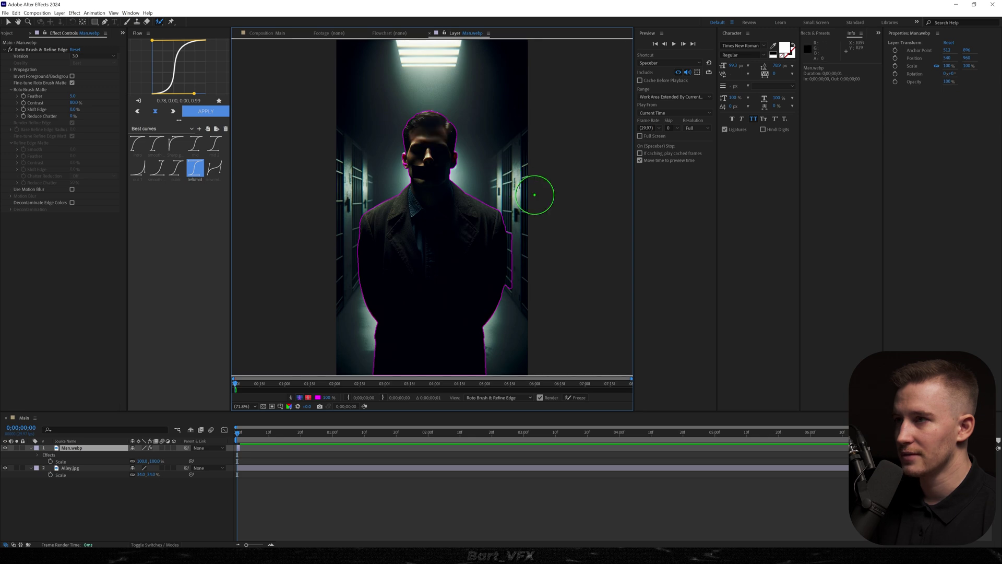
{"action": "scroll", "coordinate": [535, 195], "scroll_direction": "down", "scroll_amount": 1}
{"action": "left_click", "coordinate": [578, 398]}
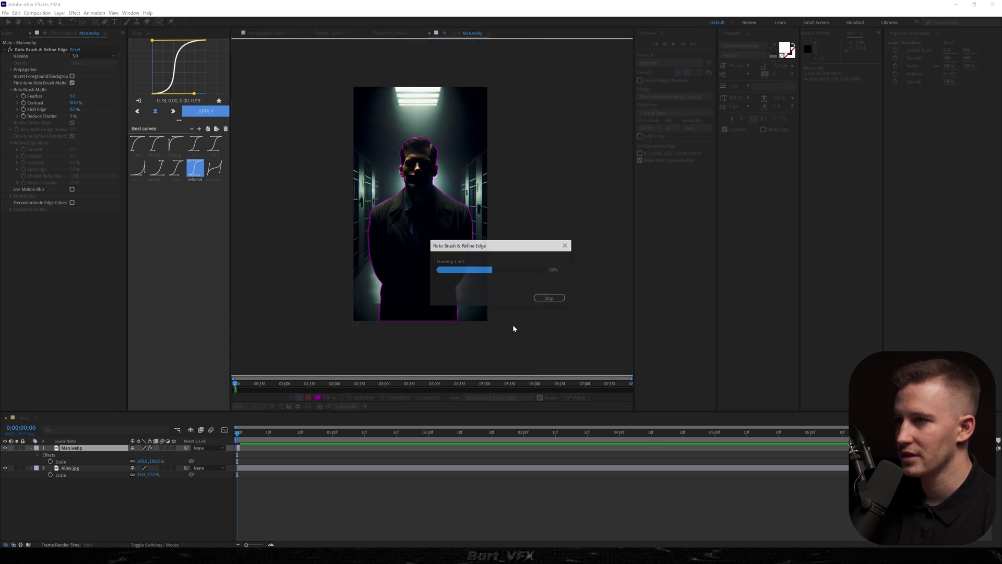
Step: Pre-compose the cut-out layer as "Man", moving all attributes into the new composition
{"action": "right_click", "coordinate": [239, 450]}
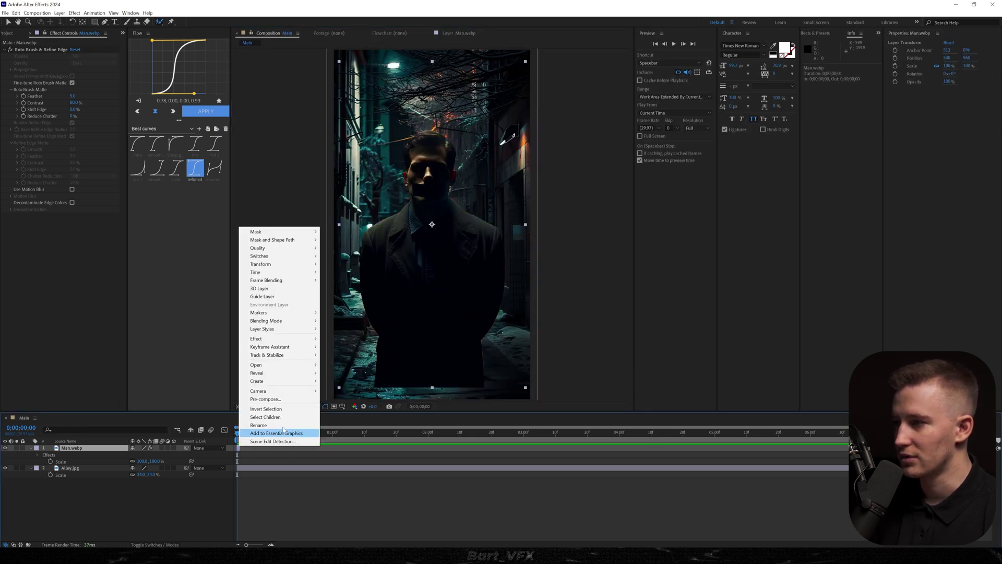
{"action": "left_click", "coordinate": [280, 401]}
{"action": "left_click", "coordinate": [462, 280]}
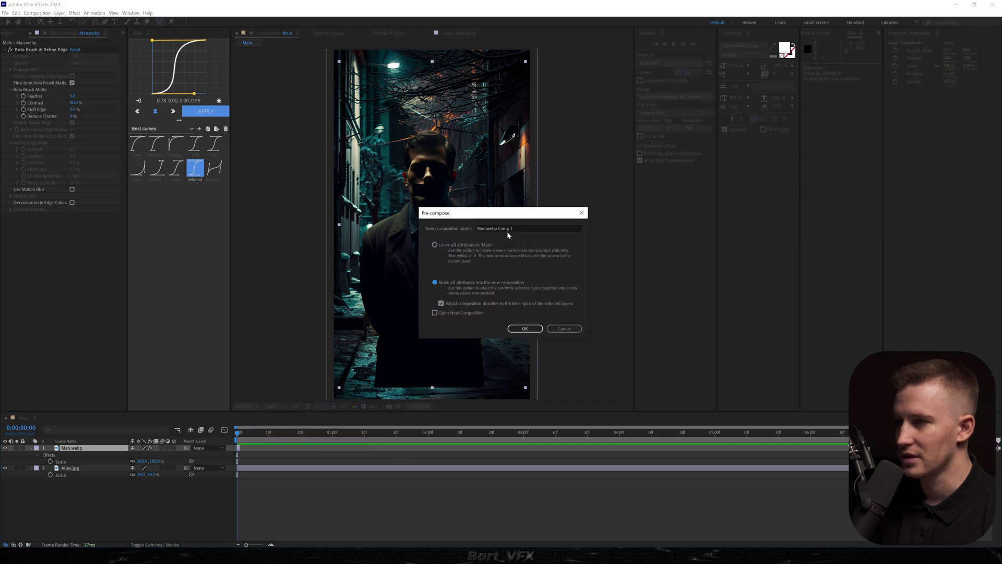
{"action": "type", "text": "Man"}
{"action": "key", "text": "Return"}
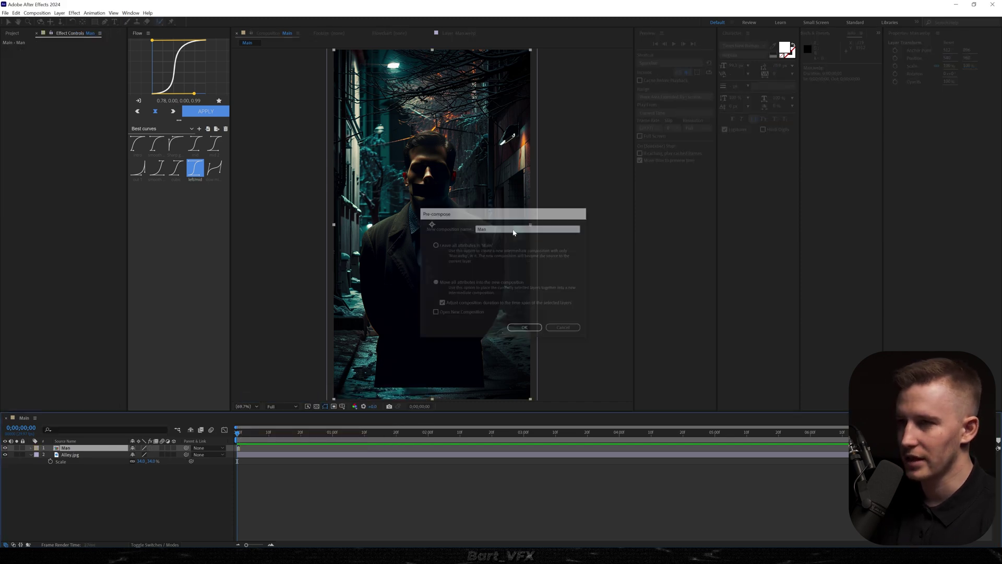
Step: Freeze the one-frame Man precomp on its last frame so it spans the whole composition
{"action": "right_click", "coordinate": [240, 448]}
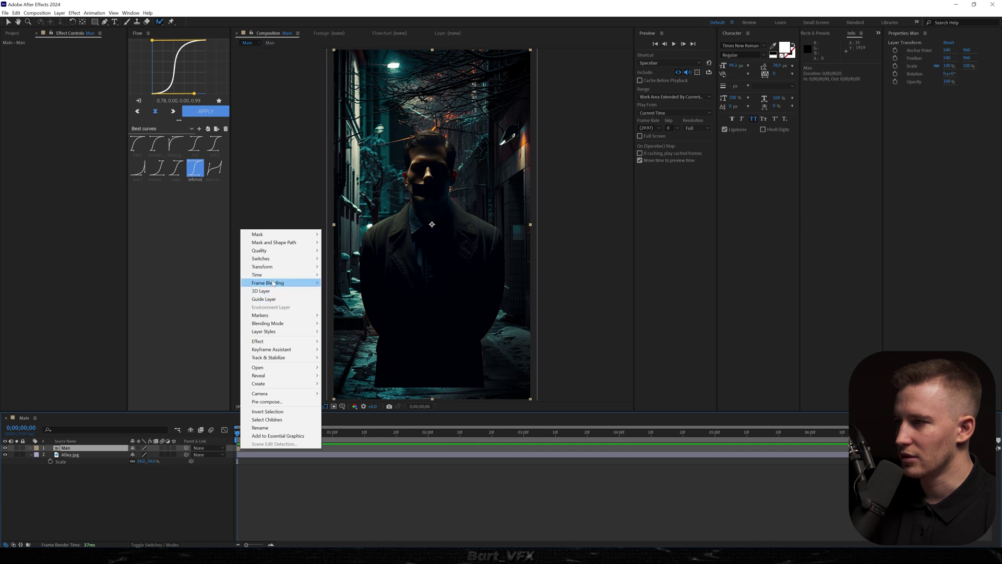
{"action": "mouse_move", "coordinate": [295, 274]}
{"action": "left_click", "coordinate": [365, 299]}
Step: Pre-compose the frozen Man layer again, moving all attributes, and open the new Man composition
{"action": "right_click", "coordinate": [243, 448]}
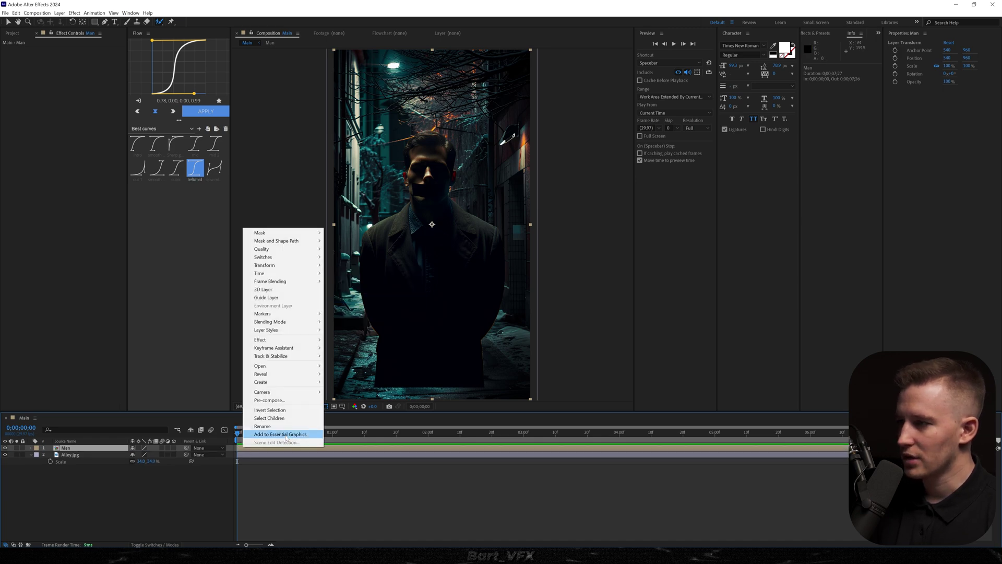
{"action": "left_click", "coordinate": [280, 400]}
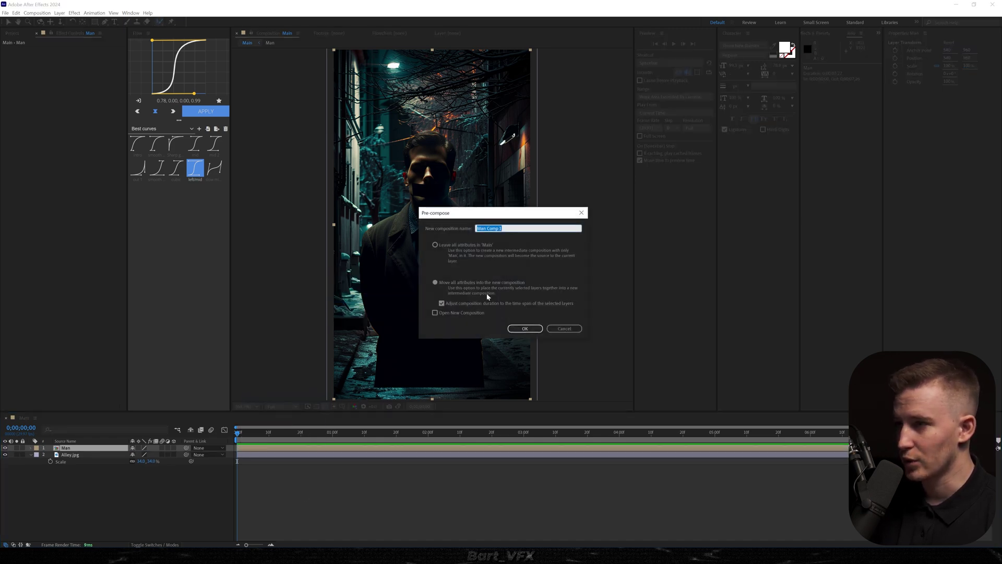
{"action": "left_click", "coordinate": [524, 328]}
{"action": "right_click", "coordinate": [259, 447]}
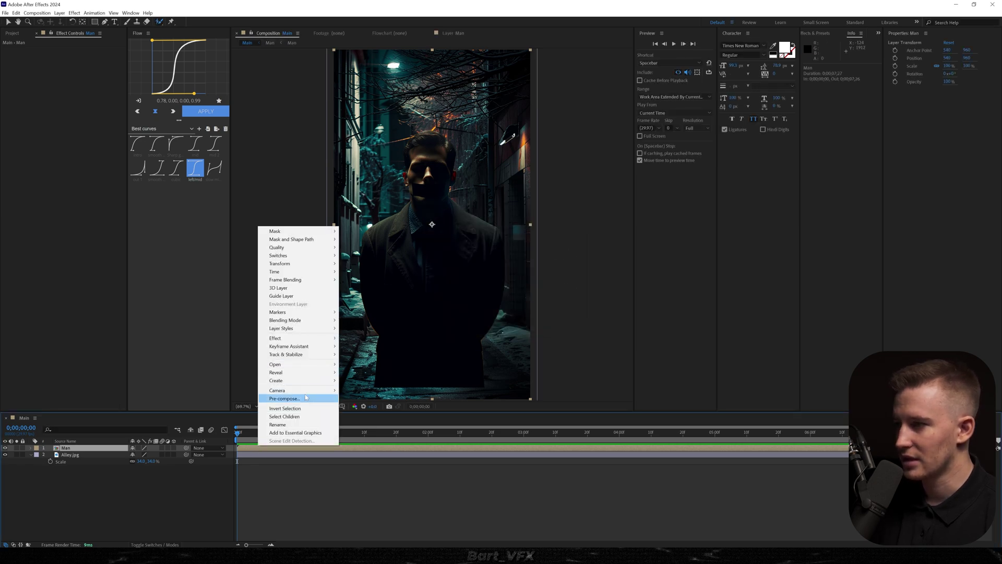
{"action": "mouse_move", "coordinate": [295, 365]}
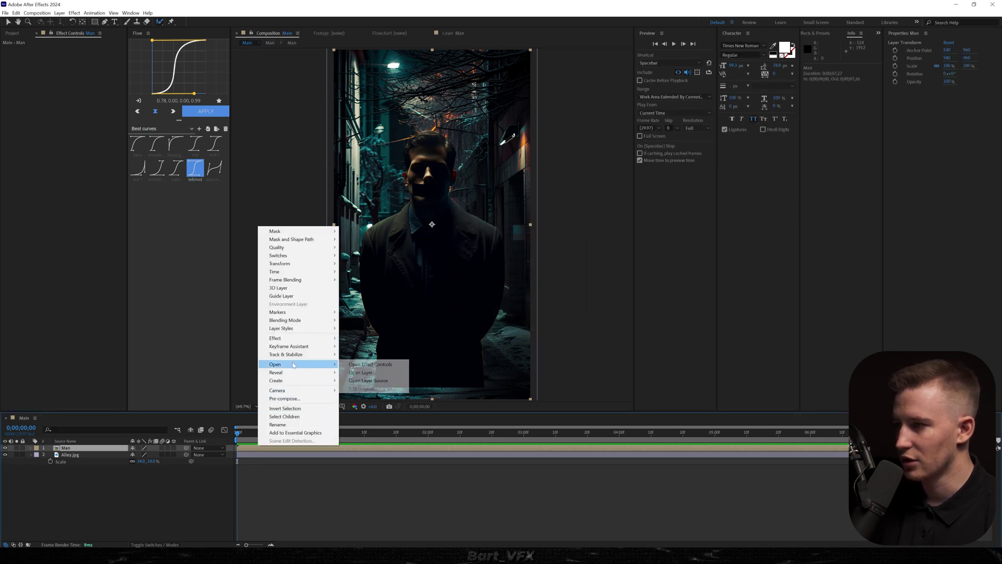
{"action": "left_click", "coordinate": [368, 380]}
Step: Draw a closed shape with the Pen tool along the edges of the dark tape over the man's mouth
{"action": "scroll", "coordinate": [403, 171], "scroll_direction": "up", "scroll_amount": 3}
{"action": "scroll", "coordinate": [403, 171], "scroll_direction": "up", "scroll_amount": 2}
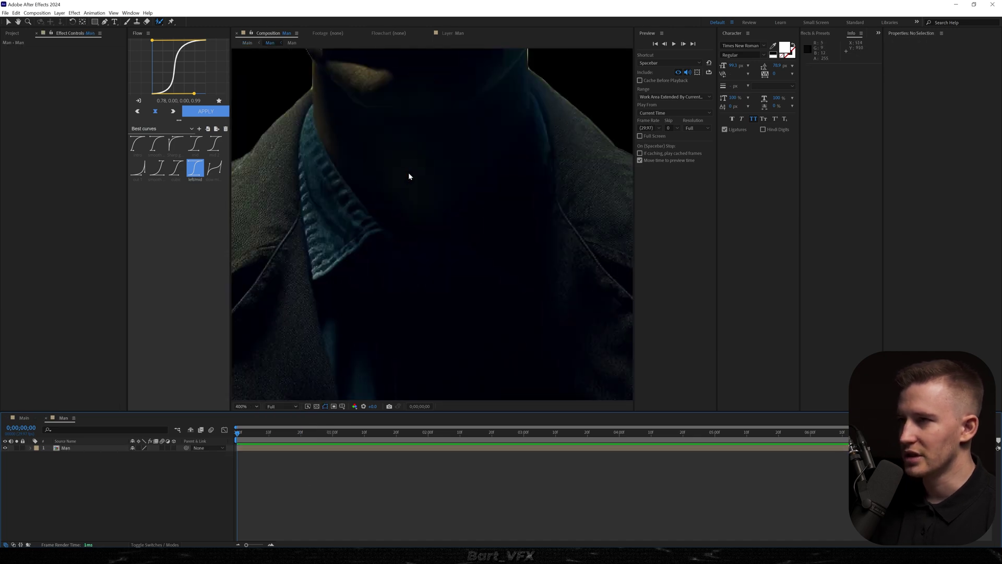
{"action": "left_click_drag", "start_coordinate": [409, 174], "coordinate": [459, 363]}
{"action": "left_click_drag", "start_coordinate": [450, 242], "coordinate": [446, 300]}
{"action": "key", "text": "v"}
{"action": "left_click", "coordinate": [285, 470]}
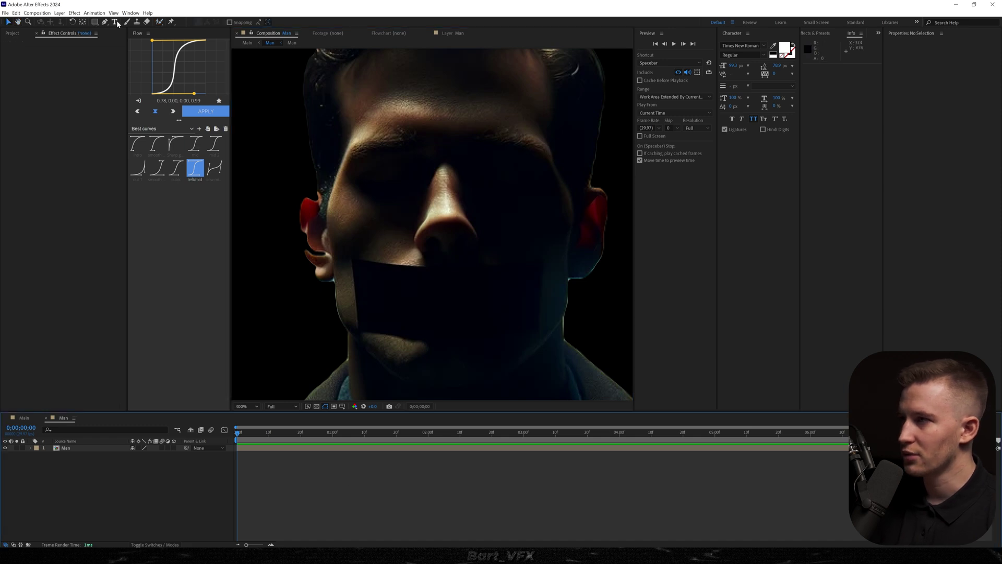
{"action": "left_click", "coordinate": [105, 22]}
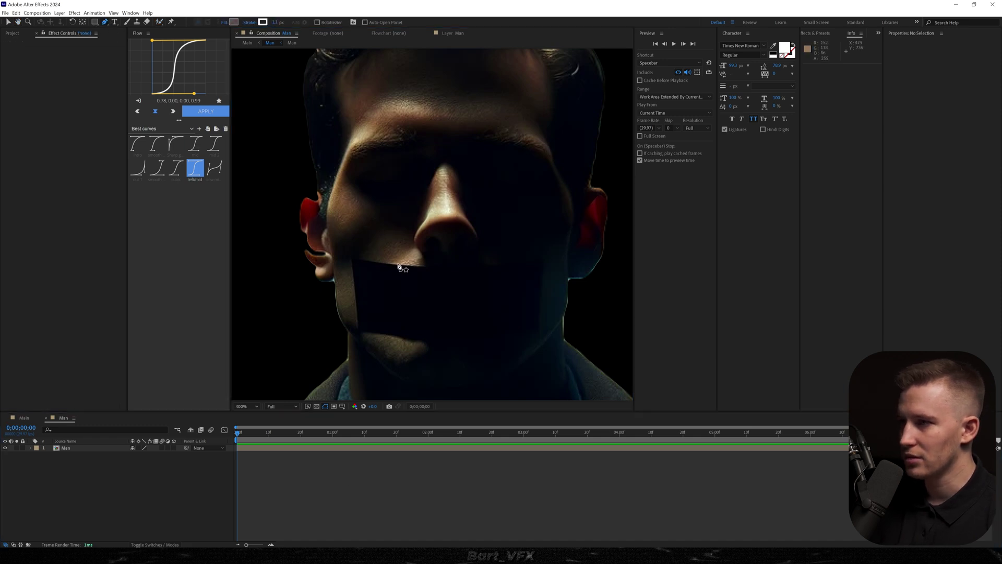
{"action": "left_click", "coordinate": [354, 261]}
{"action": "left_click", "coordinate": [437, 266]}
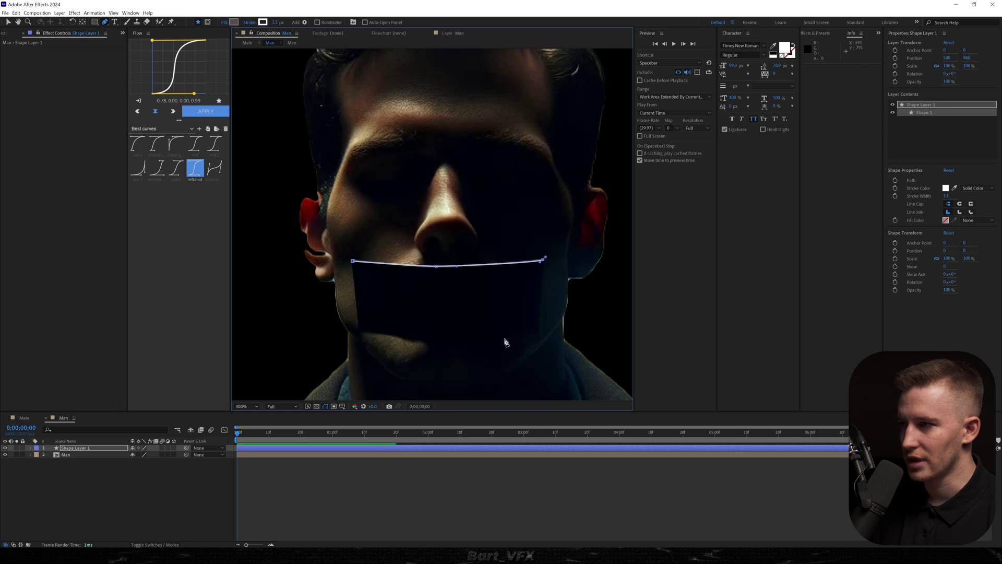
{"action": "left_click", "coordinate": [539, 330]}
{"action": "left_click", "coordinate": [360, 329]}
{"action": "left_click", "coordinate": [354, 261]}
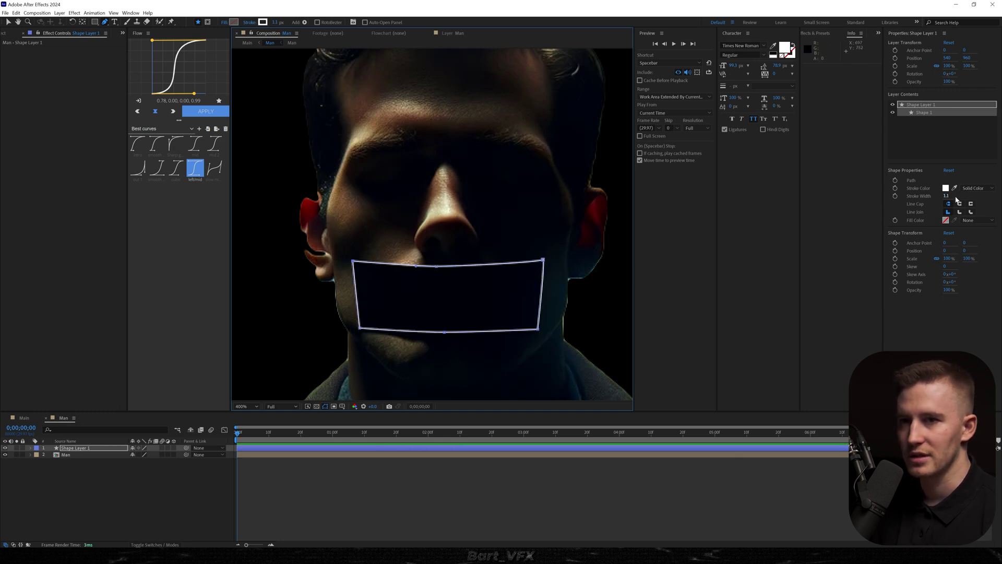
Step: Remove the mouth shape's stroke and give it a solid orange fill
{"action": "left_click", "coordinate": [974, 189]}
{"action": "left_click", "coordinate": [975, 196]}
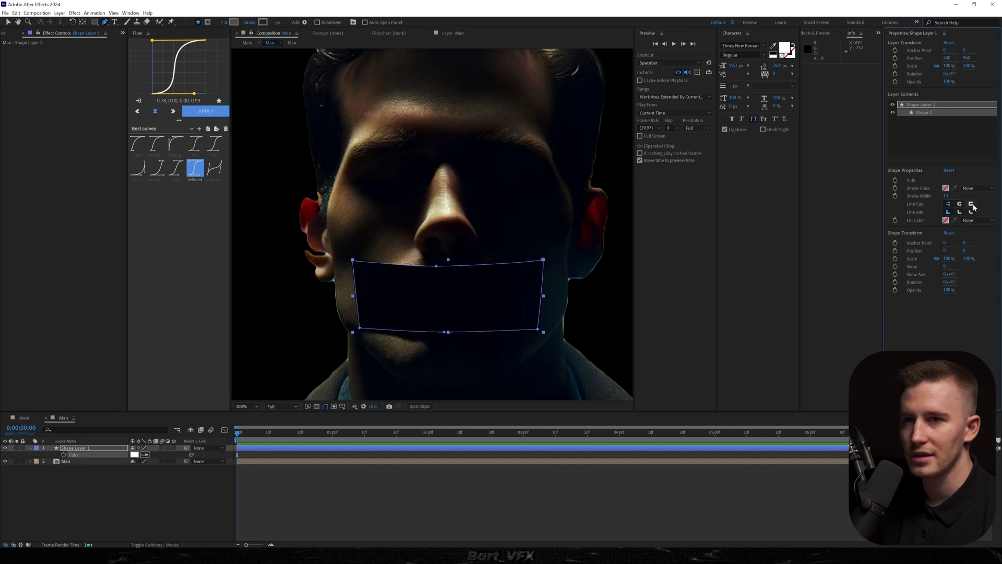
{"action": "left_click", "coordinate": [970, 220]}
{"action": "left_click", "coordinate": [967, 237]}
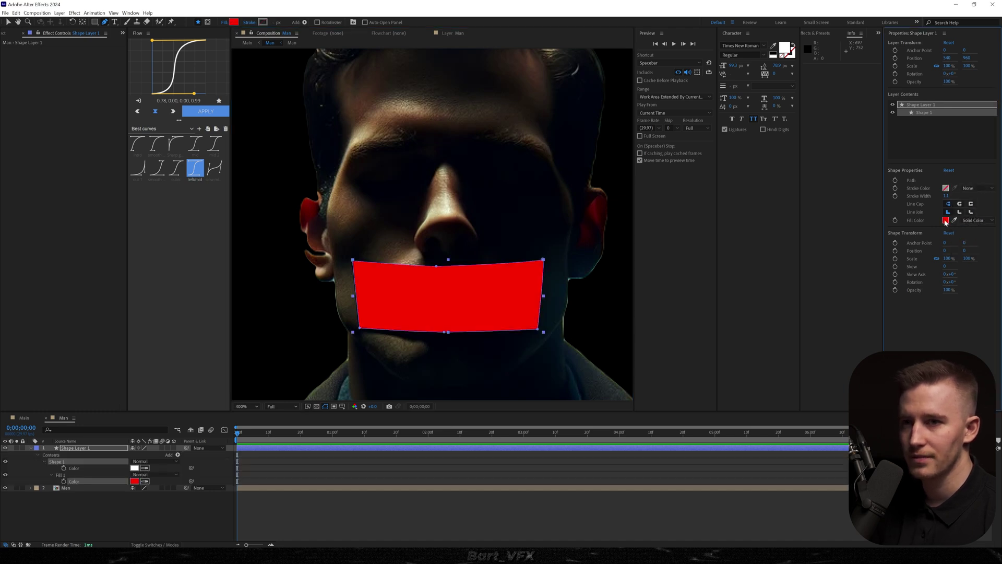
{"action": "left_click", "coordinate": [946, 220]}
{"action": "mouse_move", "coordinate": [222, 334]}
{"action": "left_mouse_down"}
{"action": "mouse_move", "coordinate": [222, 302]}
{"action": "mouse_move", "coordinate": [217, 330]}
{"action": "left_mouse_up"}
{"action": "left_click", "coordinate": [284, 237]}
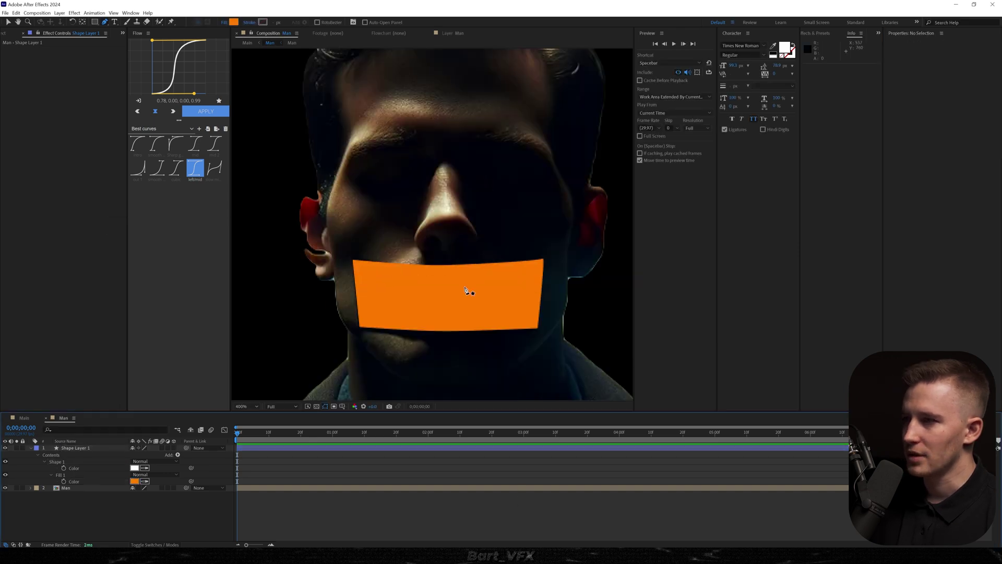
Step: Apply the Linear Wipe effect to the orange shape layer
{"action": "left_click", "coordinate": [258, 449]}
{"action": "key", "text": "ctrl+space"}
{"action": "type", "text": "line"}
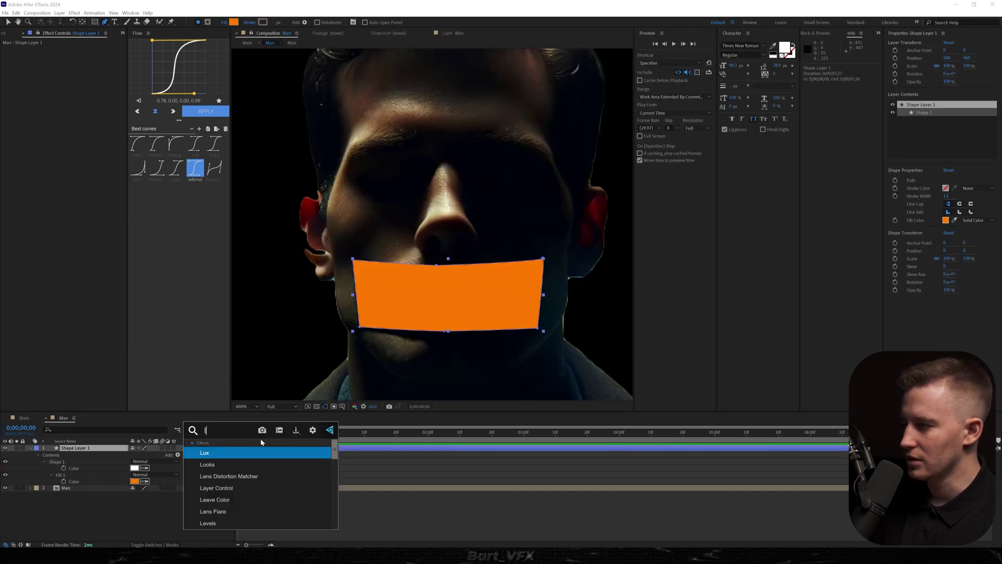
{"action": "key", "text": "Down"}
{"action": "key", "text": "Return"}
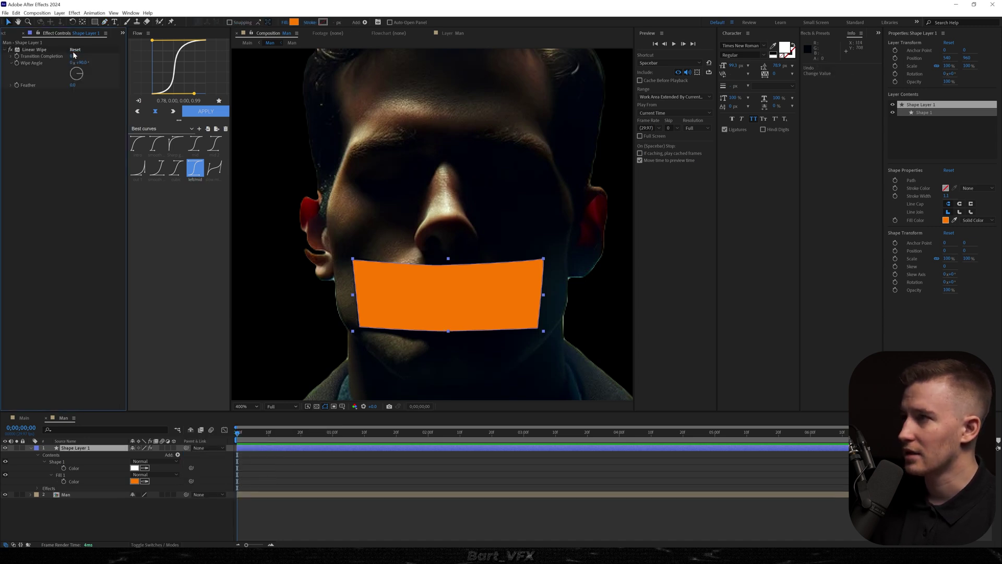
Step: Try a partial Transition Completion on the Linear Wipe and set its Wipe Angle to -90°
{"action": "left_click_drag", "start_coordinate": [73, 56], "coordinate": [105, 68]}
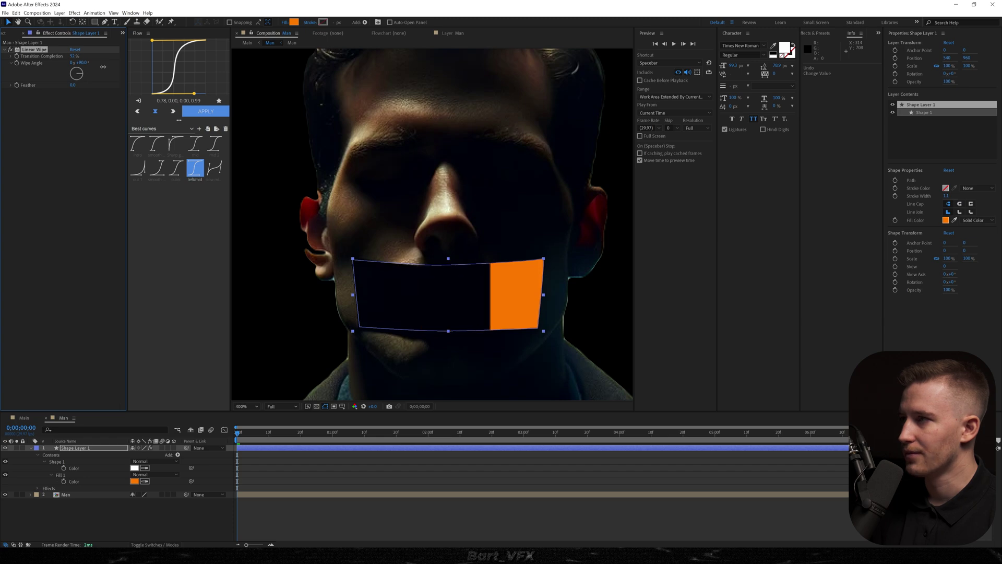
{"action": "left_click", "coordinate": [83, 63]}
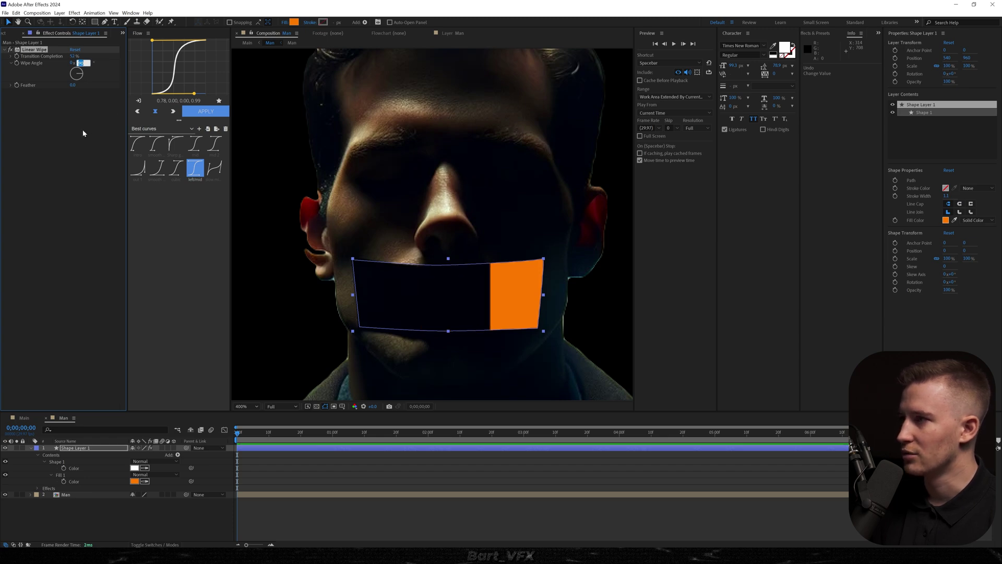
{"action": "type", "text": "-90"}
{"action": "left_click", "coordinate": [66, 51]}
Step: Keyframe Transition Completion from a fully hidden shape at the first frame to a fully revealed one at 0;00;01;22
{"action": "left_click_drag", "start_coordinate": [71, 56], "coordinate": [7, 58]}
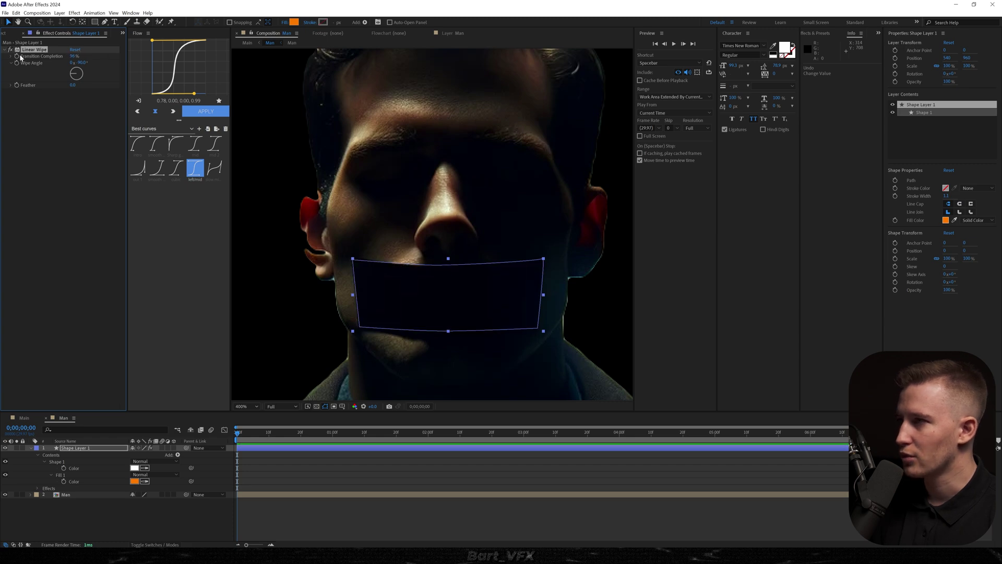
{"action": "key", "text": "u"}
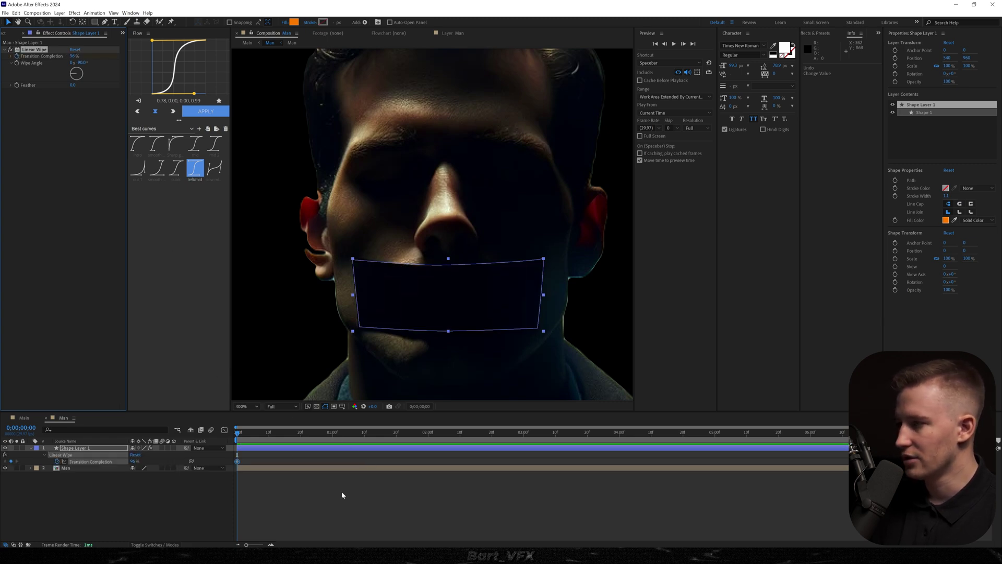
{"action": "left_click", "coordinate": [343, 433]}
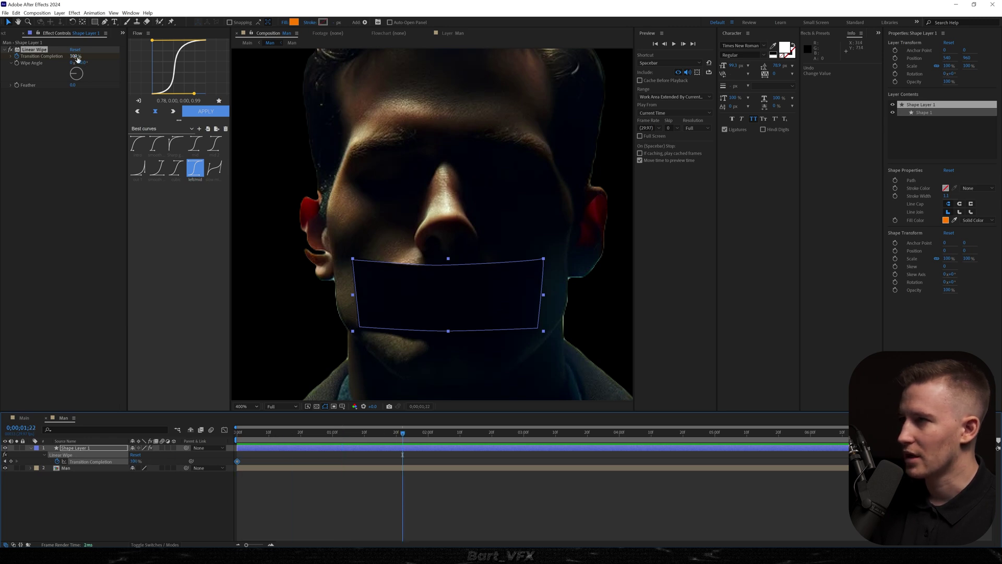
{"action": "left_click_drag", "start_coordinate": [77, 59], "coordinate": [15, 127]}
Step: Add a Transition Completion keyframe at 0;00;00;20, just before the tape appears, and use its 62% value as the starting keyframe
{"action": "left_click_drag", "start_coordinate": [366, 437], "coordinate": [301, 437]}
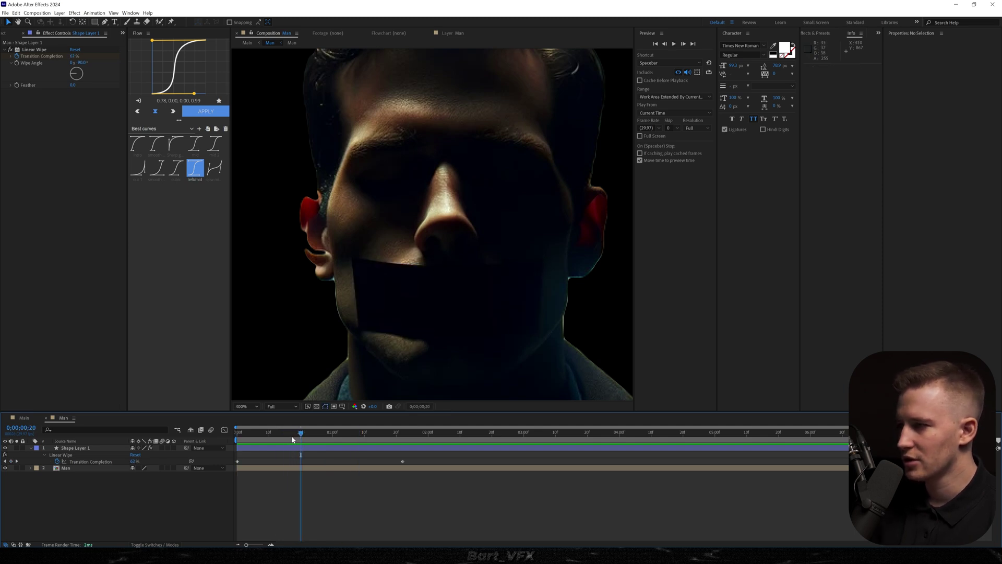
{"action": "left_click", "coordinate": [13, 462]}
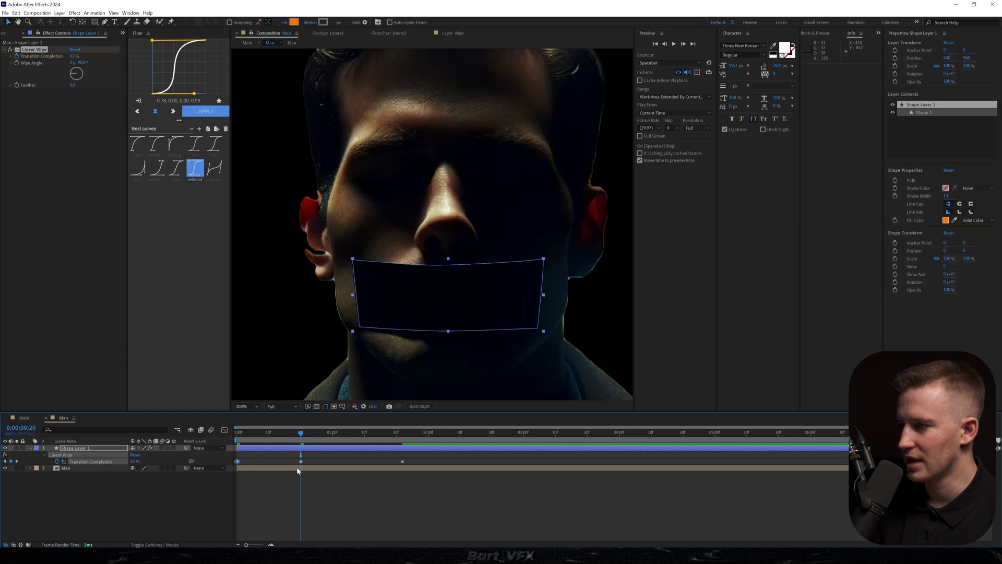
{"action": "key", "text": "Home"}
Step: Preview the wipe and speed it up by moving the end keyframe earlier, to about one second
{"action": "key", "text": "space"}
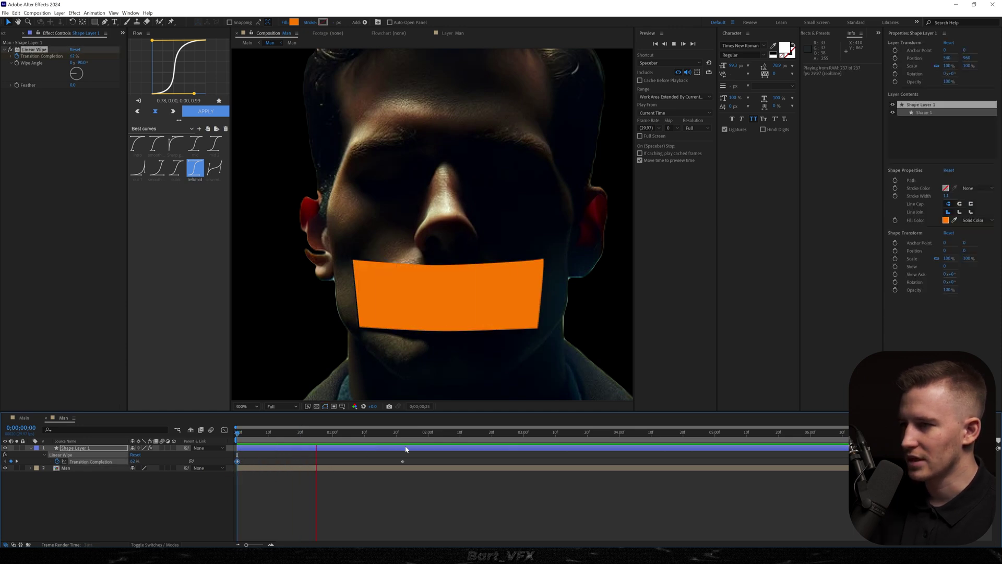
{"action": "left_click_drag", "start_coordinate": [402, 463], "coordinate": [368, 464]}
{"action": "left_click_drag", "start_coordinate": [368, 464], "coordinate": [336, 463]}
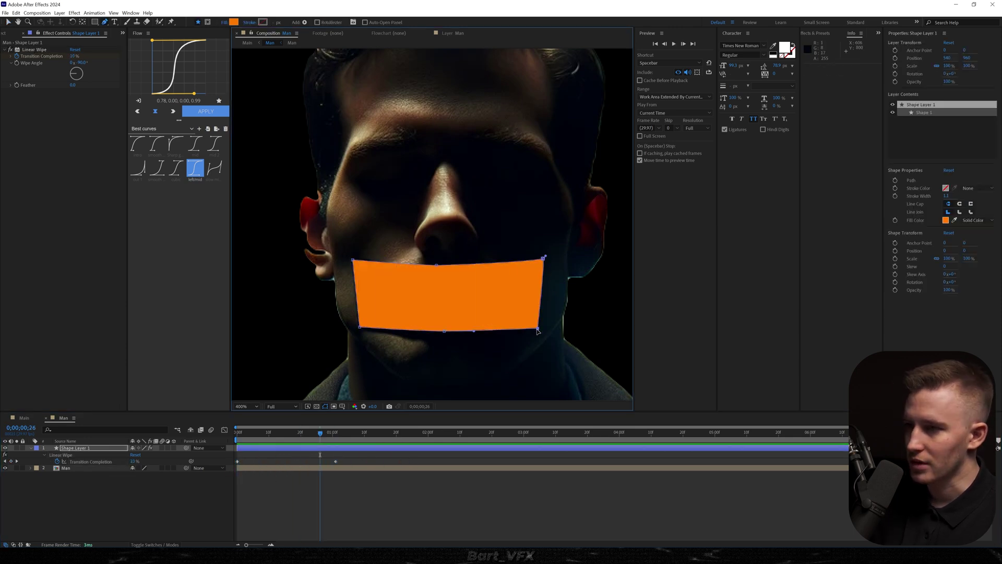
Step: Fine-tune the tape shape's lower corner point and apply the Tint effect to the Man layer
{"action": "left_click_drag", "start_coordinate": [539, 330], "coordinate": [541, 329]}
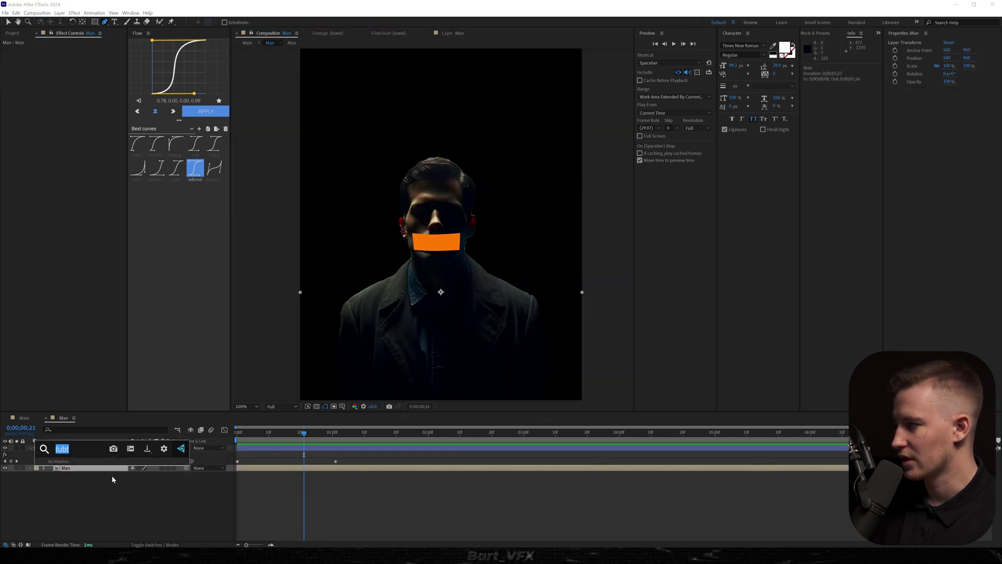
{"action": "key", "text": "ctrl+space"}
{"action": "type", "text": "tint"}
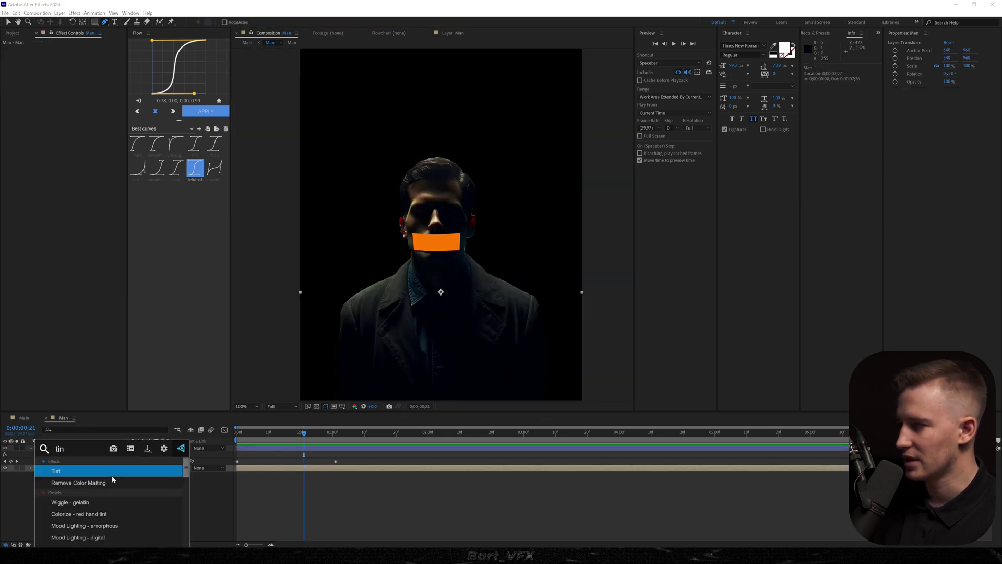
{"action": "key", "text": "Return"}
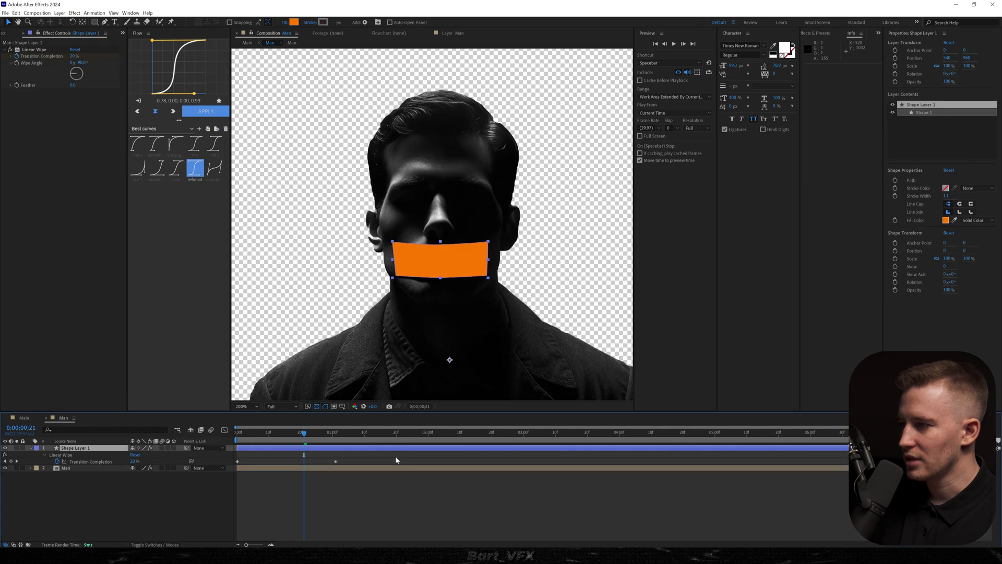
Step: Apply the Deep Glow effect to the tape shape layer and preview the wipe with the glow
{"action": "key", "text": "ctrl+space"}
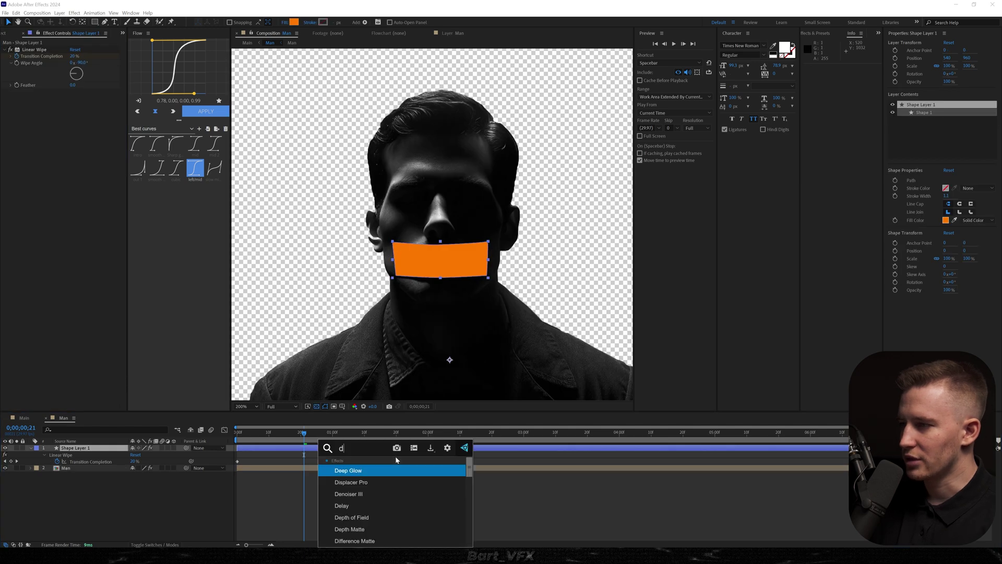
{"action": "type", "text": "de"}
{"action": "key", "text": "Return"}
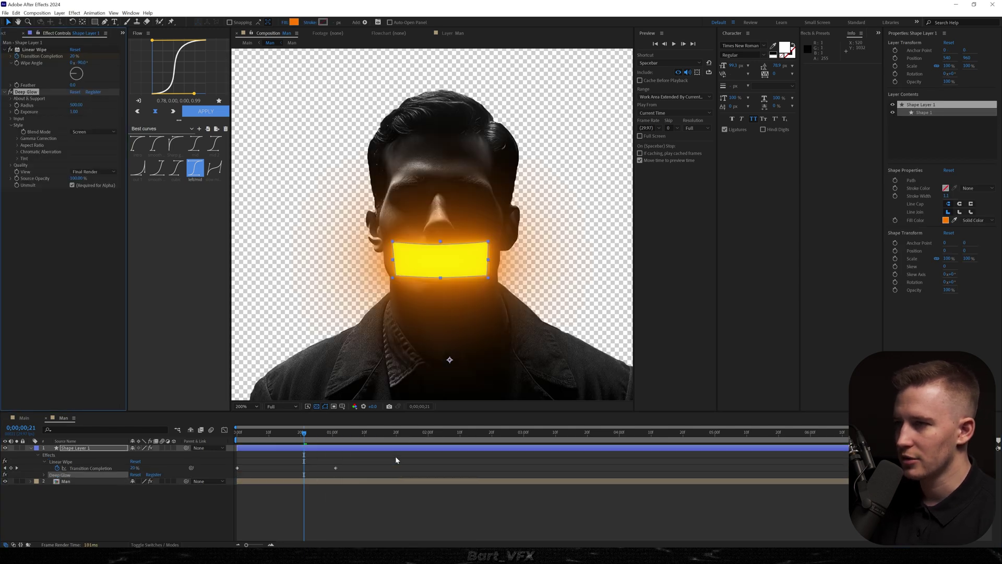
{"action": "left_click", "coordinate": [401, 509]}
{"action": "key", "text": "space"}
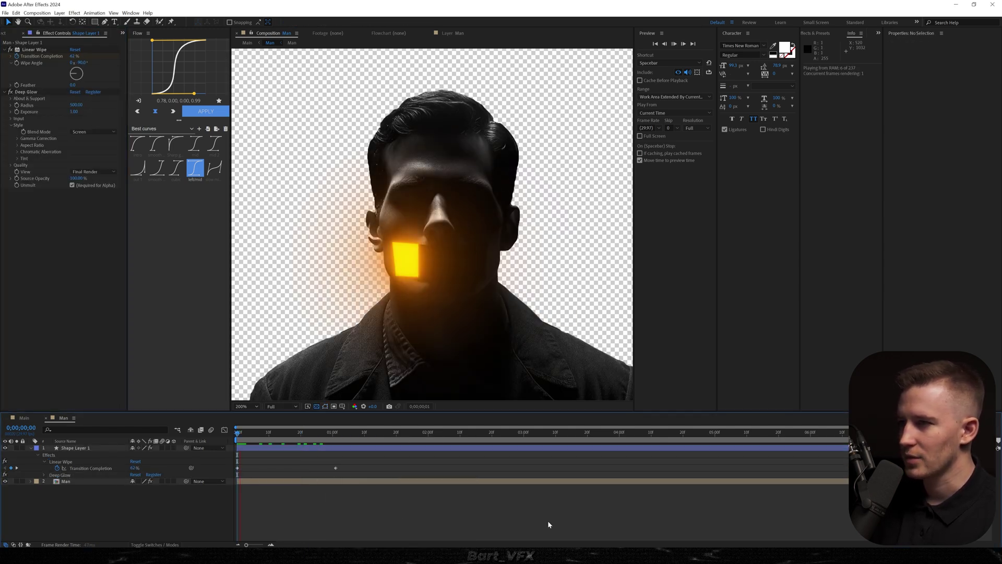
Step: Add a slight Feather to the tape's Linear Wipe, preview it, and switch off the shape layer's effects
{"action": "left_click", "coordinate": [276, 446]}
{"action": "left_click_drag", "start_coordinate": [265, 439], "coordinate": [257, 441]}
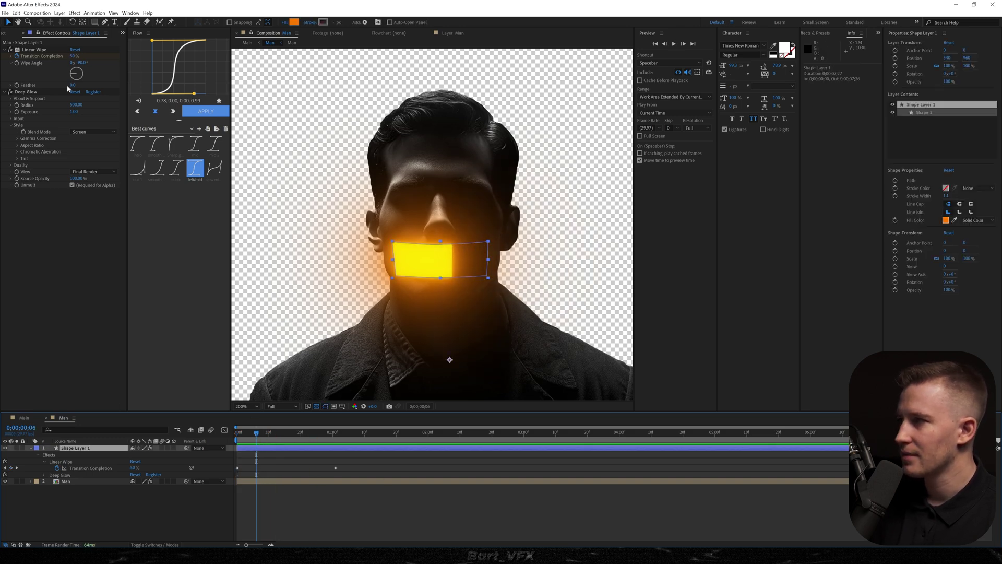
{"action": "left_click_drag", "start_coordinate": [73, 88], "coordinate": [76, 86]}
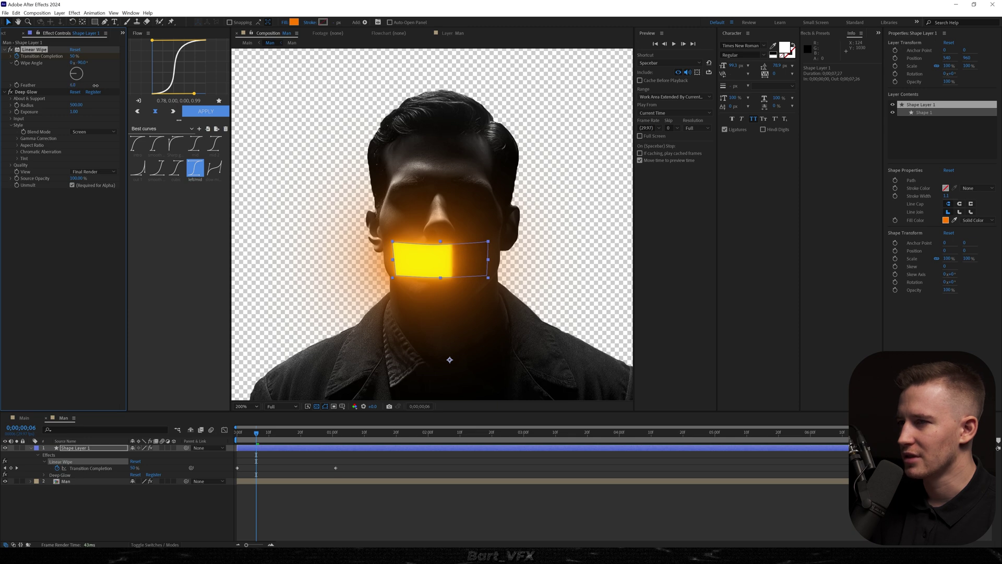
{"action": "left_click_drag", "start_coordinate": [96, 85], "coordinate": [100, 85]}
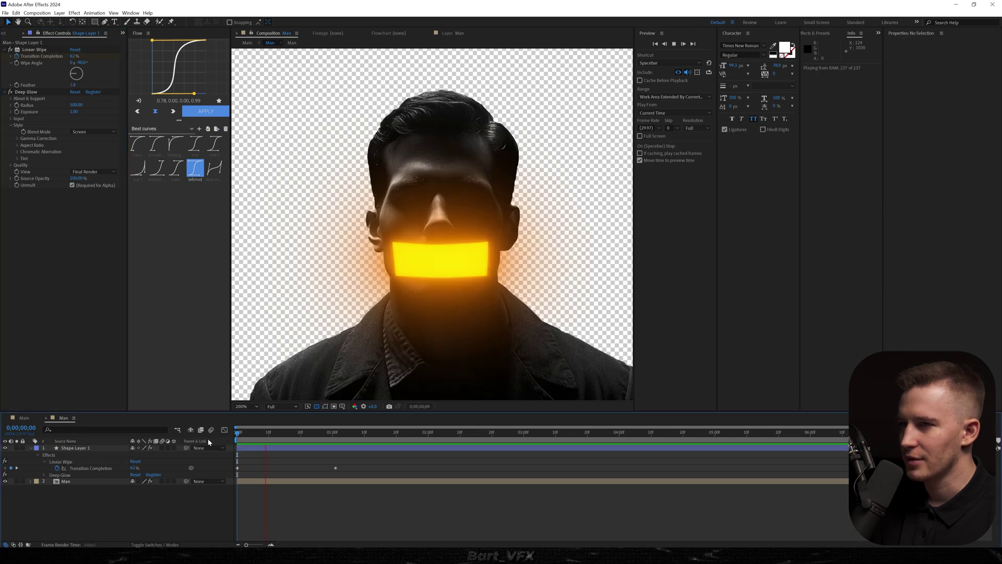
{"action": "key", "text": "space"}
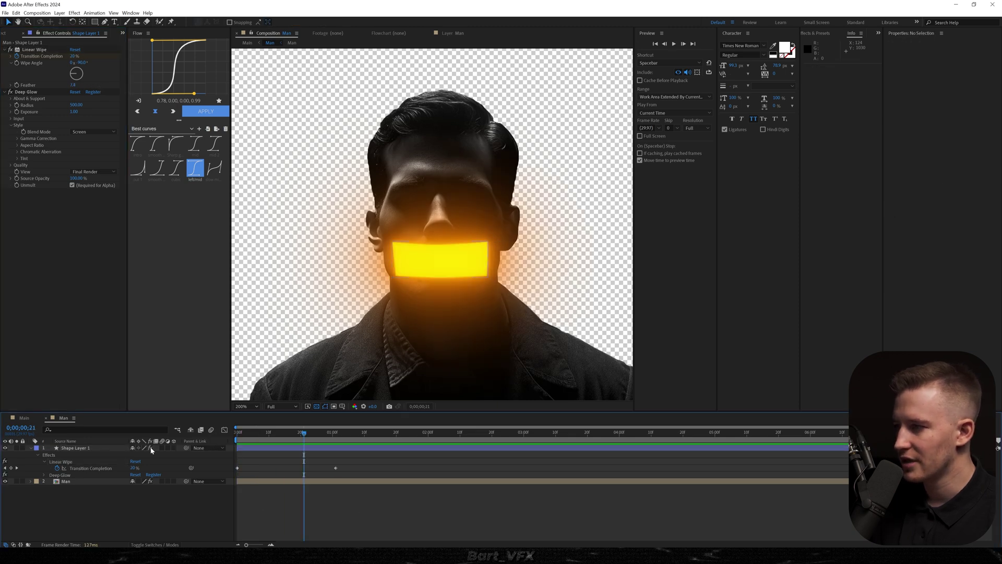
{"action": "left_click", "coordinate": [151, 448]}
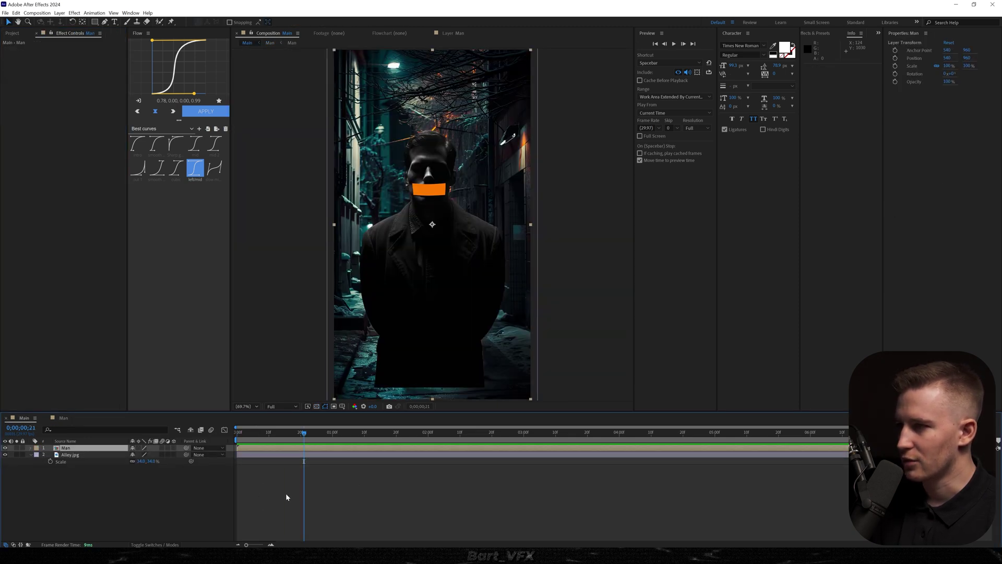
Step: Apply the Tint effect to the Alley.jpg background layer in the Main composition
{"action": "left_click", "coordinate": [286, 493]}
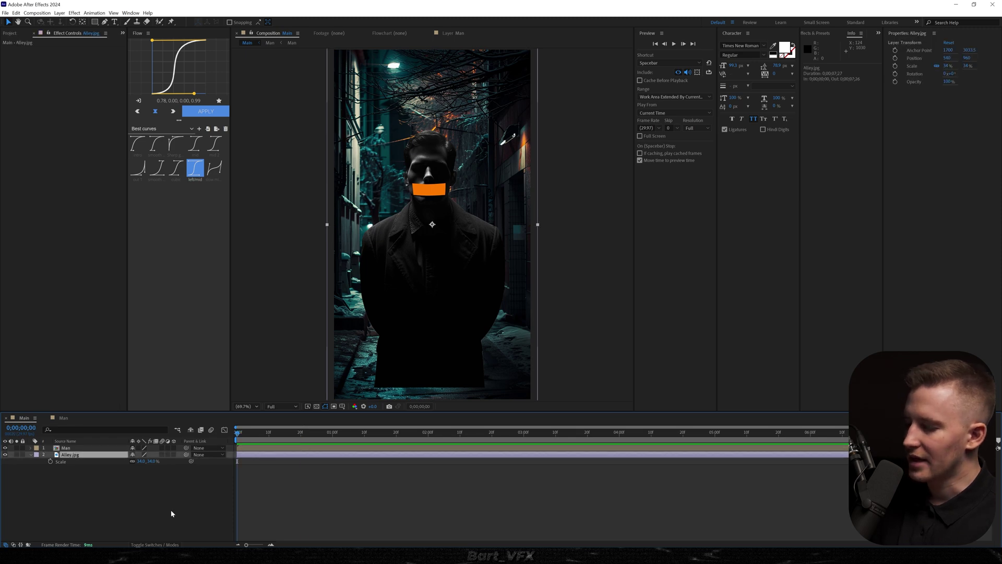
{"action": "key", "text": "ctrl+space"}
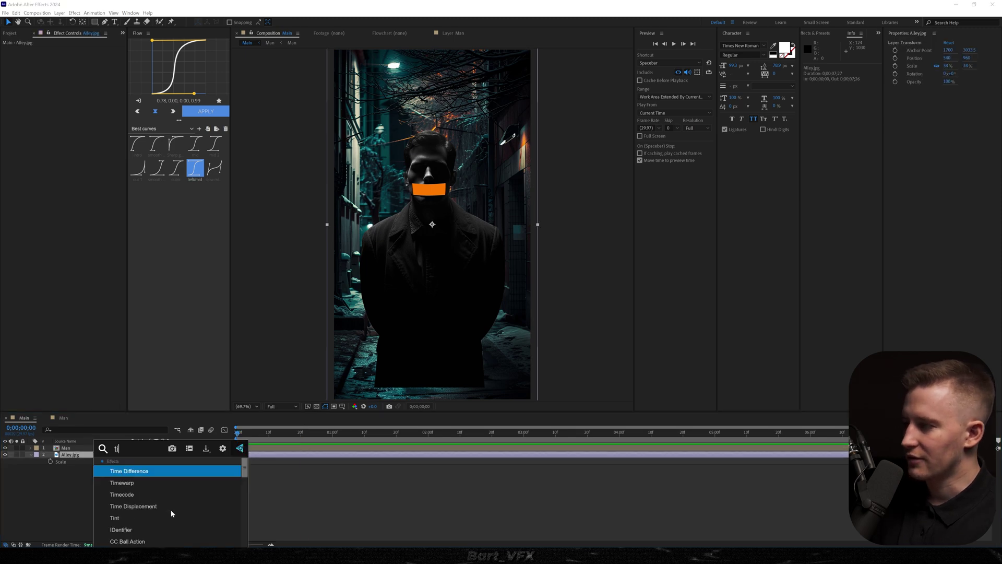
{"action": "type", "text": "tint"}
{"action": "key", "text": "Return"}
{"action": "left_click", "coordinate": [349, 490]}
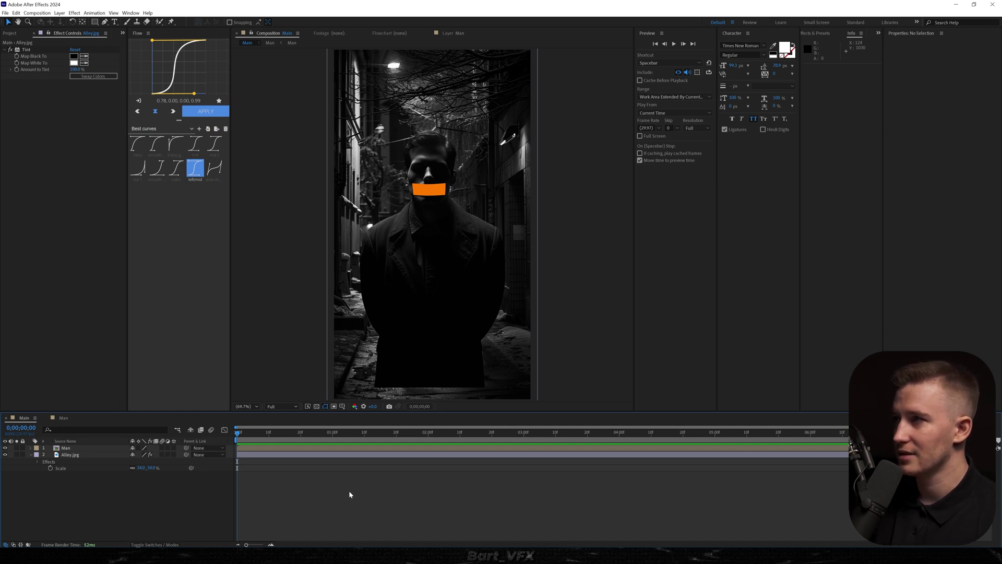
Step: Create a two-node camera with the 35mm preset in the Main composition
{"action": "right_click", "coordinate": [131, 492]}
{"action": "mouse_move", "coordinate": [203, 407]}
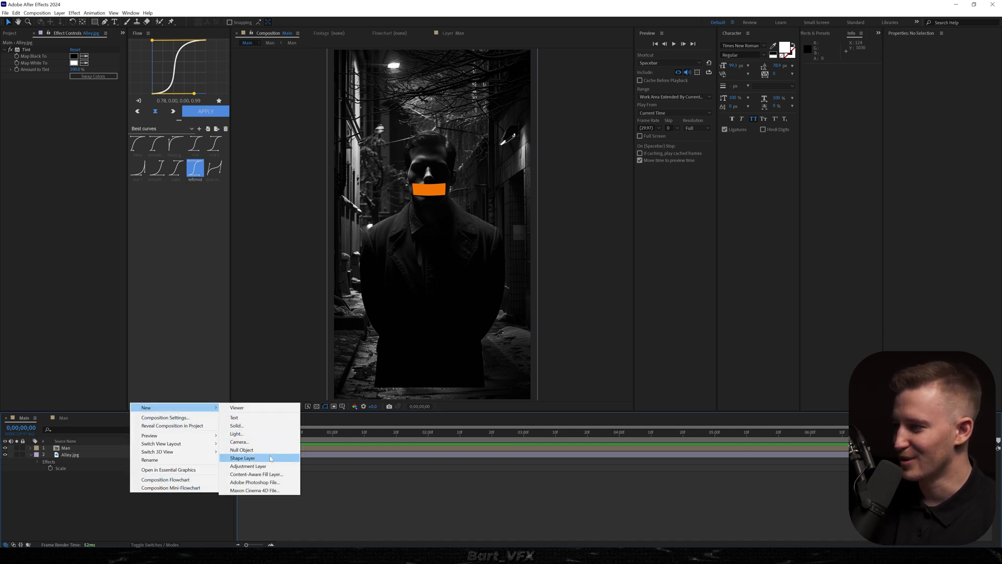
{"action": "left_click", "coordinate": [245, 442]}
{"action": "left_click", "coordinate": [320, 300]}
{"action": "left_click", "coordinate": [313, 388]}
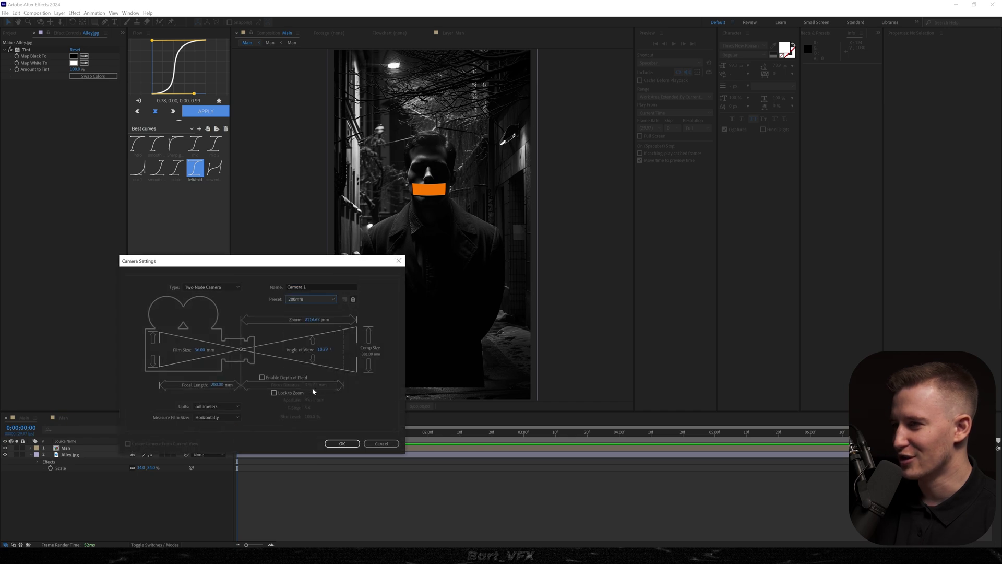
{"action": "left_click", "coordinate": [313, 302]}
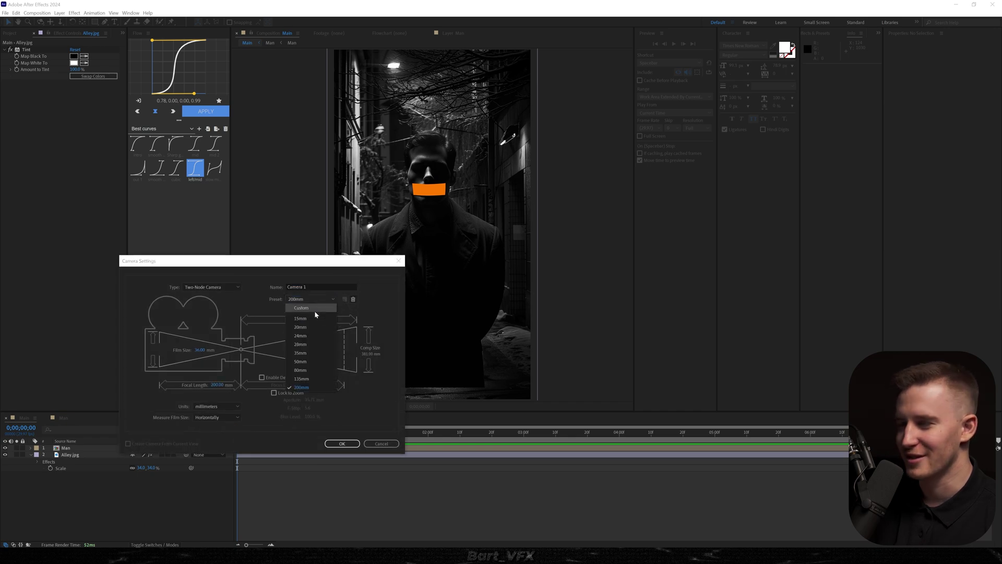
{"action": "left_click", "coordinate": [301, 353]}
{"action": "left_click", "coordinate": [342, 443]}
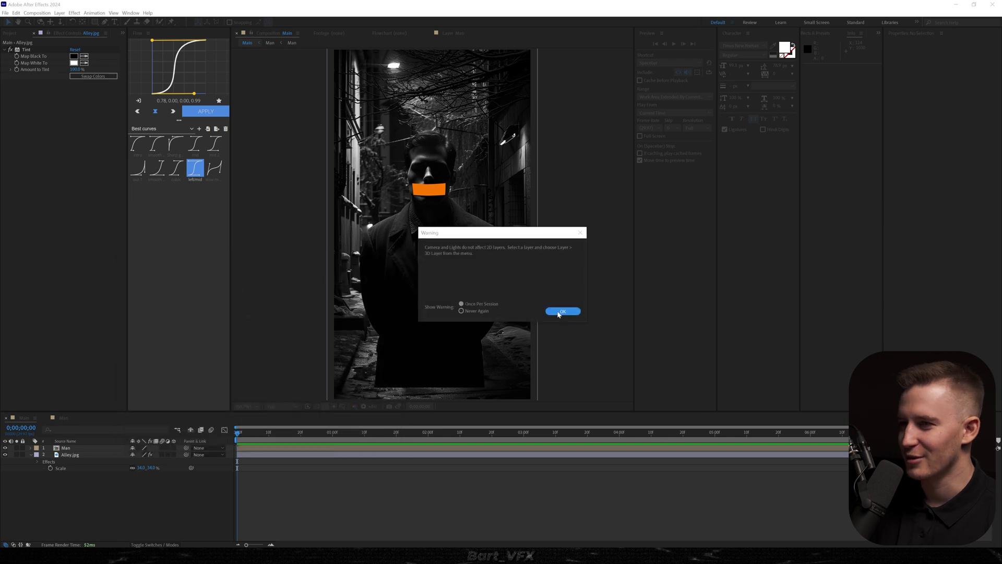
Step: Create a null object and name it "cam control 1"
{"action": "right_click", "coordinate": [111, 500]}
{"action": "mouse_move", "coordinate": [159, 412]}
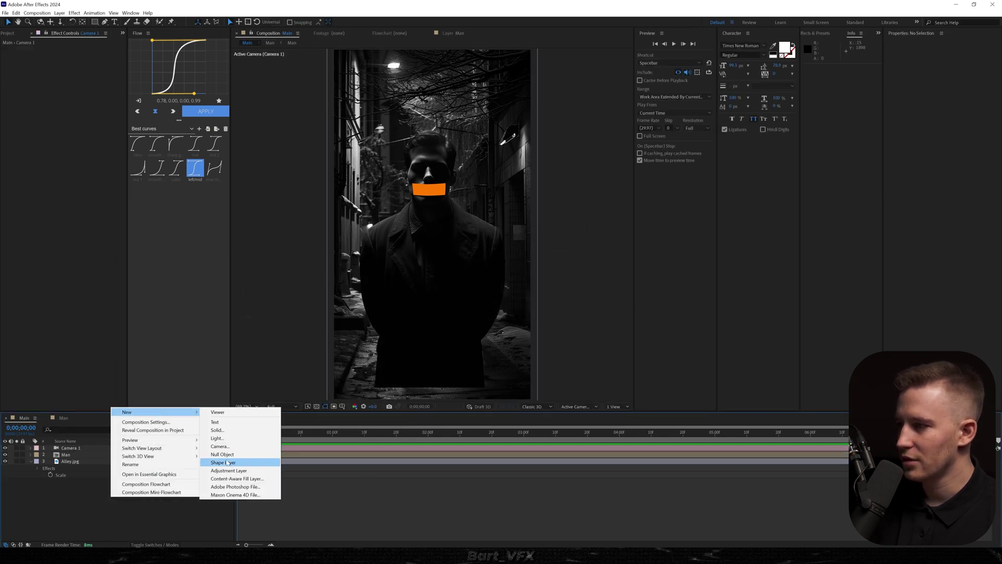
{"action": "left_click", "coordinate": [235, 453]}
{"action": "type", "text": "cam control 1"}
{"action": "key", "text": "Return"}
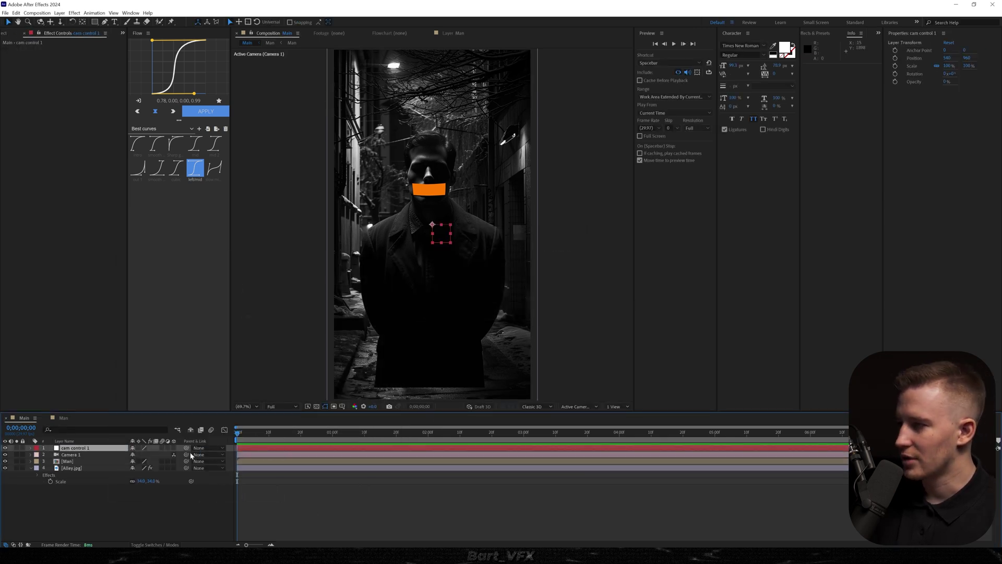
Step: Parent Camera 1 to cam control 1 and move both layers below Alley.jpg in the layer stack
{"action": "left_click_drag", "start_coordinate": [140, 453], "coordinate": [107, 494]}
{"action": "left_click", "coordinate": [101, 454], "text": "shift"}
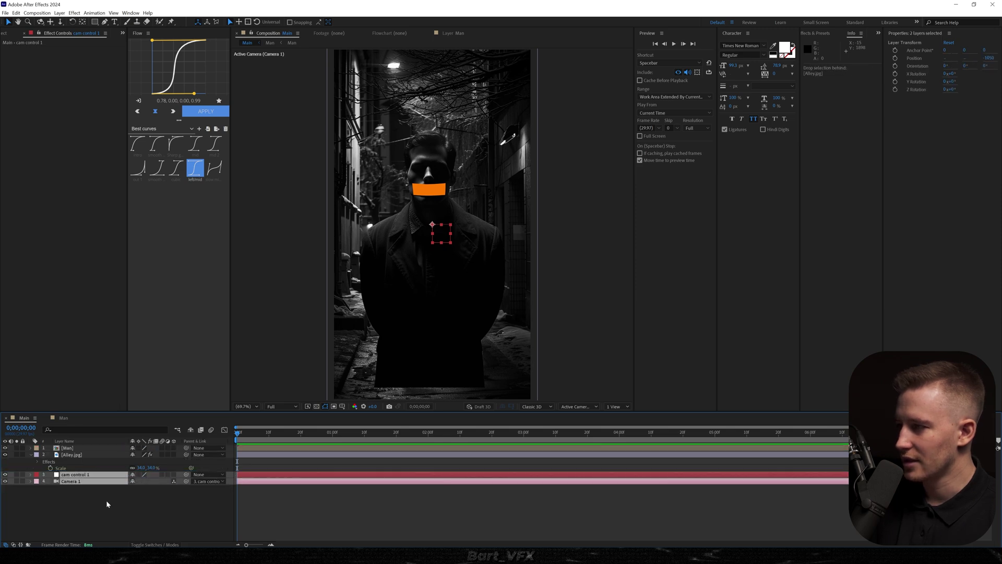
{"action": "left_click", "coordinate": [106, 501]}
Step: Give cam control 1 and Camera 1 the same teal label color
{"action": "left_click", "coordinate": [68, 475]}
{"action": "left_click", "coordinate": [69, 482], "text": "shift"}
{"action": "left_click", "coordinate": [37, 481]}
{"action": "left_click", "coordinate": [56, 455]}
Step: Make the Man, Alley.jpg and cam control 1 layers 3D
{"action": "left_click", "coordinate": [186, 490]}
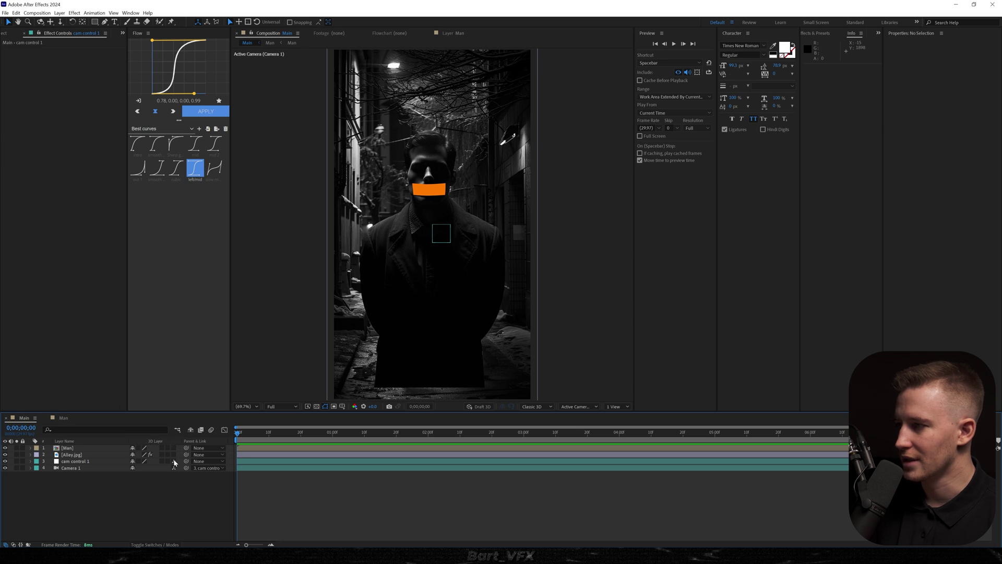
{"action": "left_click_drag", "start_coordinate": [174, 461], "coordinate": [174, 447]}
{"action": "left_click", "coordinate": [263, 433]}
Step: Lower the Man layer in the frame and scale it to 114%
{"action": "left_click", "coordinate": [72, 448]}
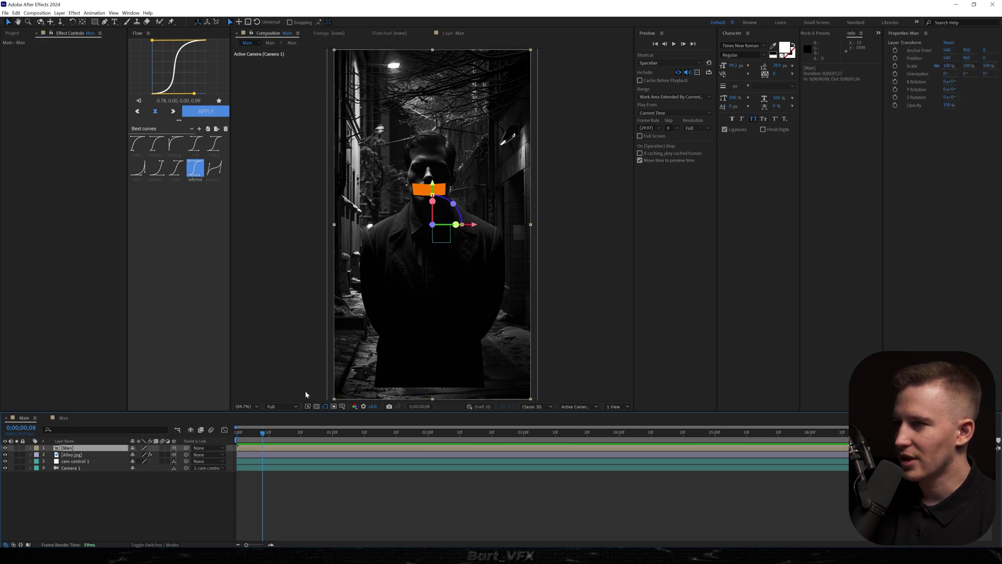
{"action": "left_click_drag", "start_coordinate": [436, 286], "coordinate": [434, 322]}
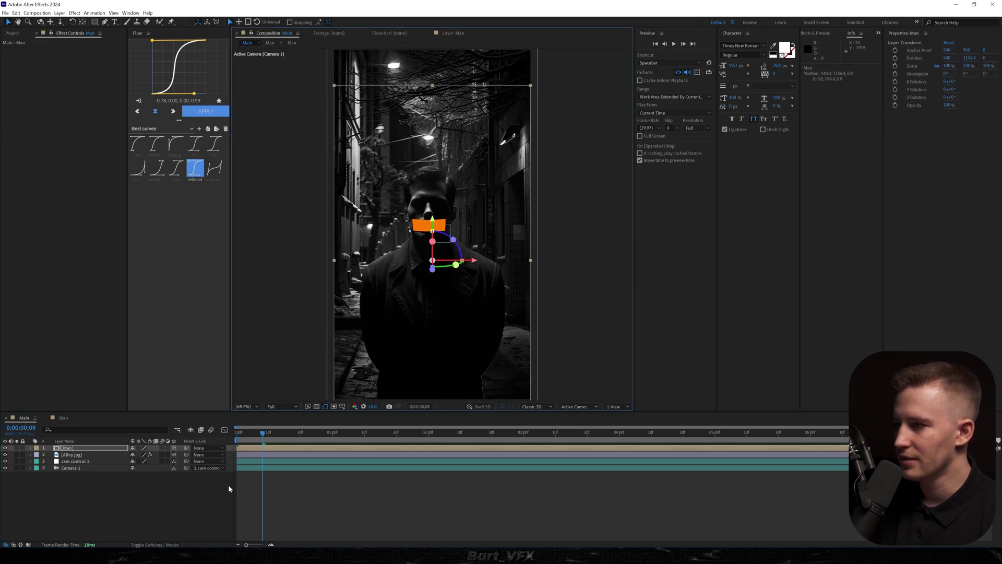
{"action": "key", "text": "s"}
{"action": "left_click_drag", "start_coordinate": [154, 455], "coordinate": [159, 455]}
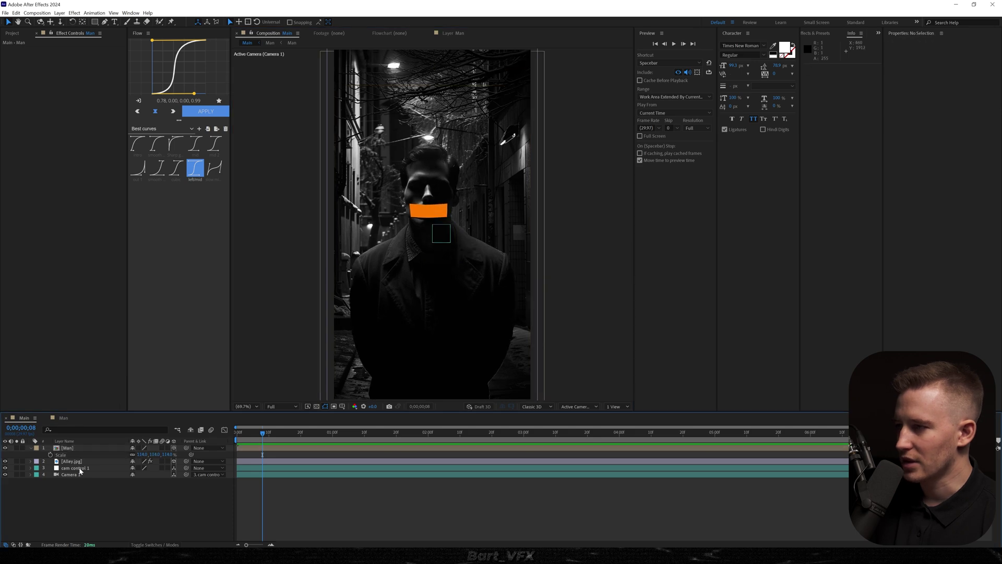
Step: Keyframe cam control 1's Z position from 389 at the first frame to -341 at 0;00;01;16 and preview the camera pull-back
{"action": "left_click", "coordinate": [78, 469]}
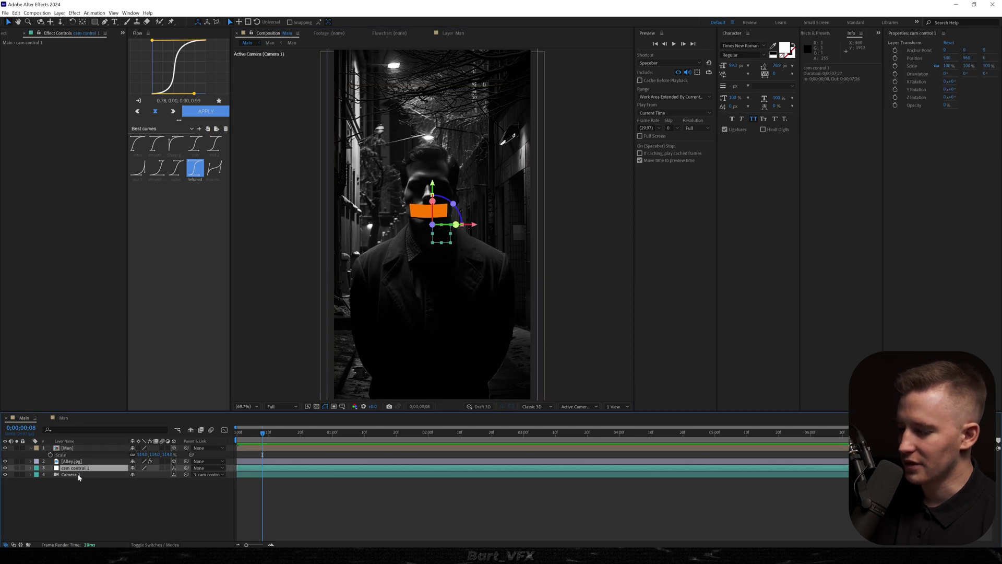
{"action": "key", "text": "p"}
{"action": "left_click_drag", "start_coordinate": [263, 475], "coordinate": [237, 475]}
{"action": "left_click", "coordinate": [238, 434]}
{"action": "left_click_drag", "start_coordinate": [159, 475], "coordinate": [280, 454]}
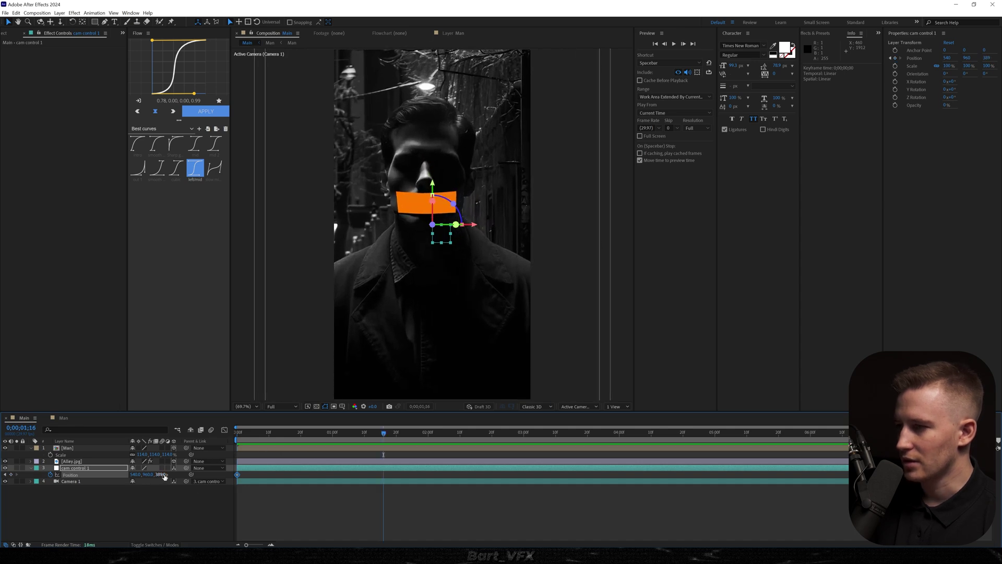
{"action": "left_click_drag", "start_coordinate": [164, 475], "coordinate": [1, 476]}
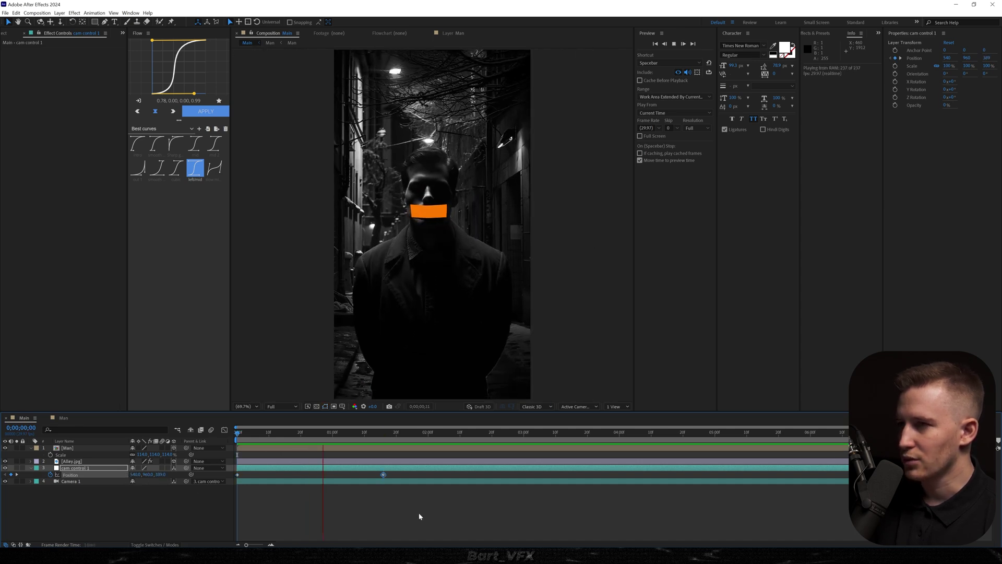
{"action": "key", "text": "space"}
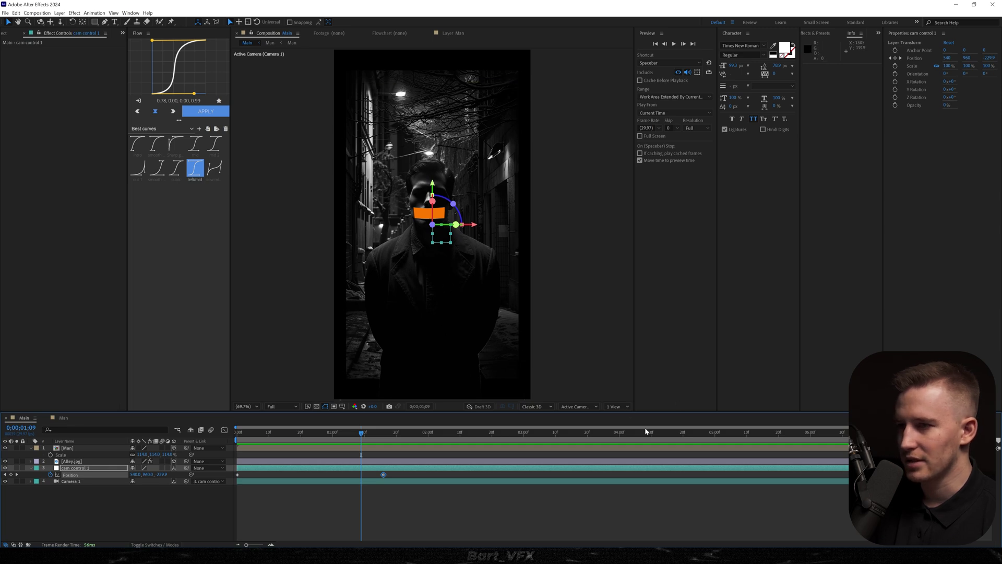
Step: Using a two-view layout, push the Alley.jpg layer back to a Z position of about 1812 and scale it up to fill the frame
{"action": "left_click", "coordinate": [615, 407]}
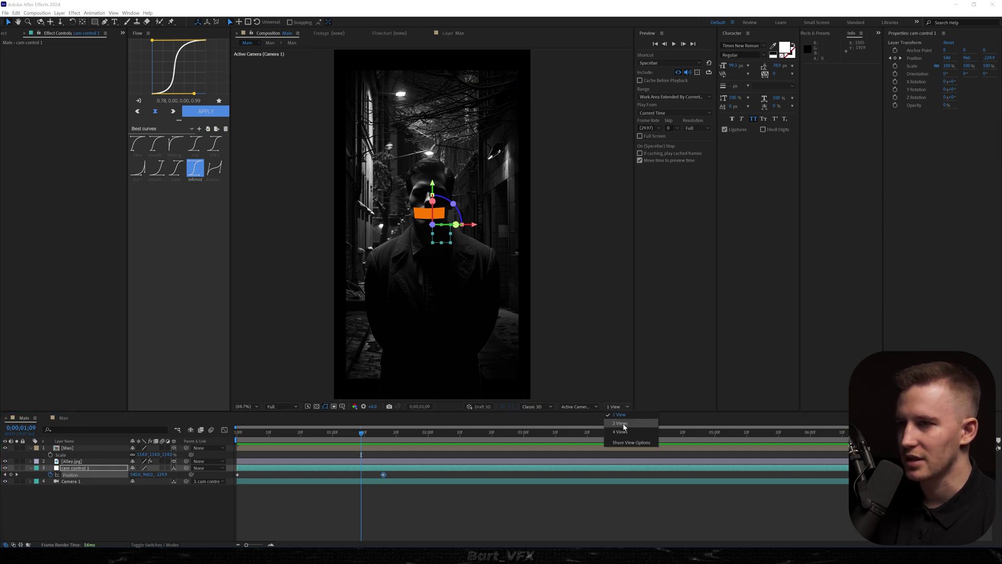
{"action": "left_click", "coordinate": [624, 425]}
{"action": "left_click", "coordinate": [74, 461]}
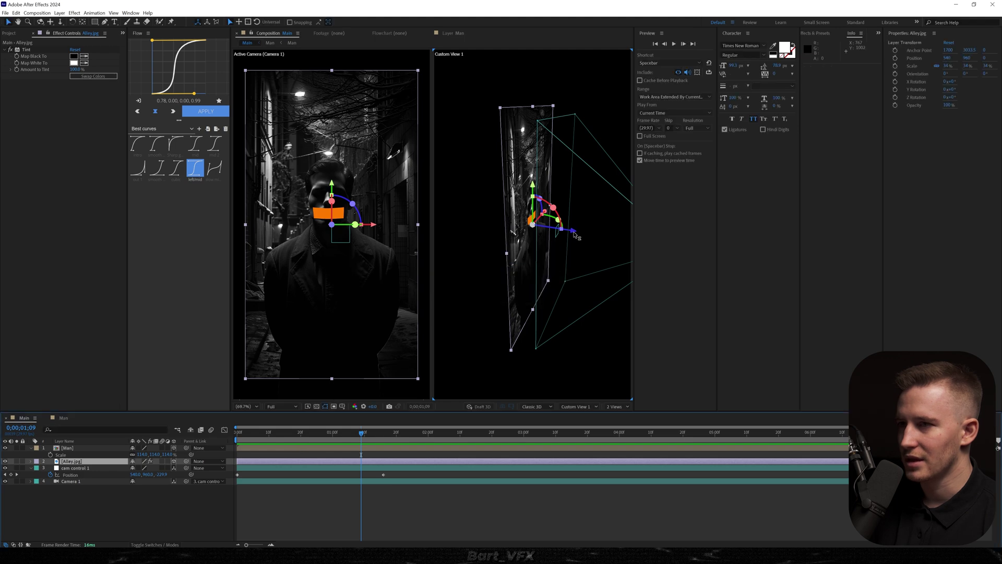
{"action": "left_click_drag", "start_coordinate": [574, 235], "coordinate": [425, 219]}
{"action": "key", "text": "s"}
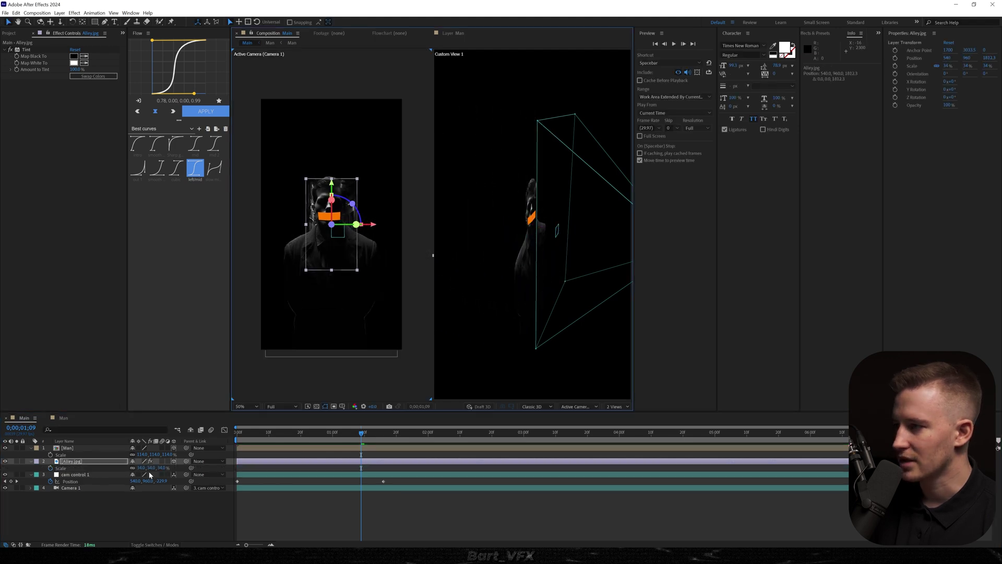
{"action": "left_click_drag", "start_coordinate": [148, 468], "coordinate": [169, 468]}
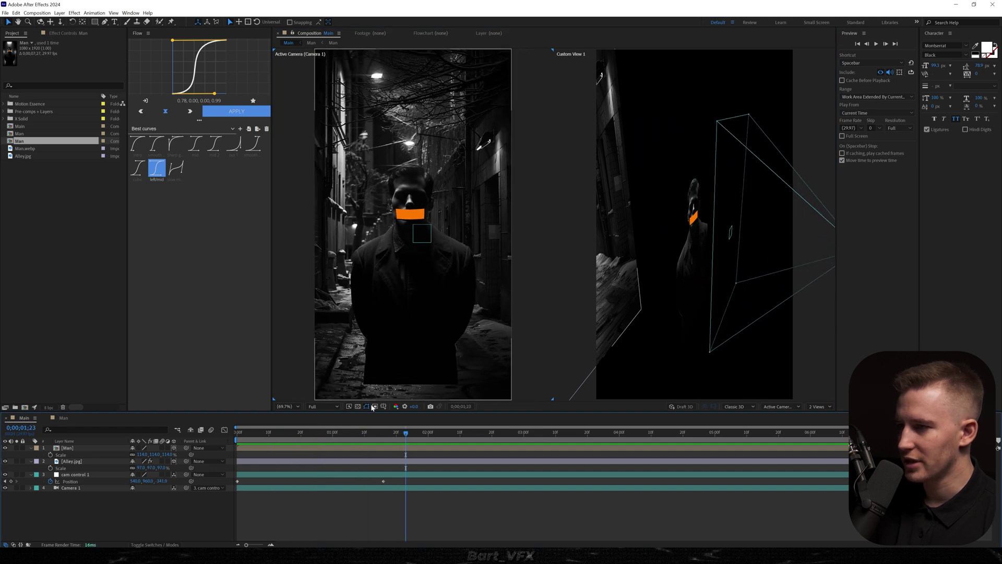
Step: Scale the Man layer up to about 137% and preview the camera move from the first frame
{"action": "left_click", "coordinate": [86, 448]}
{"action": "left_click_drag", "start_coordinate": [141, 454], "coordinate": [168, 454]}
{"action": "key", "text": "Home"}
{"action": "key", "text": "space"}
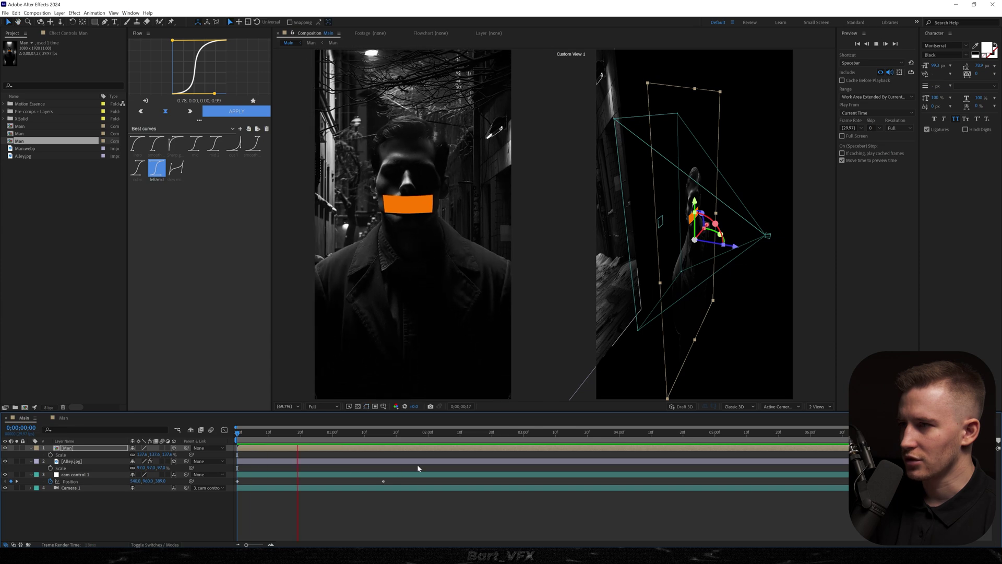
{"action": "left_click", "coordinate": [440, 502]}
{"action": "key", "text": "space"}
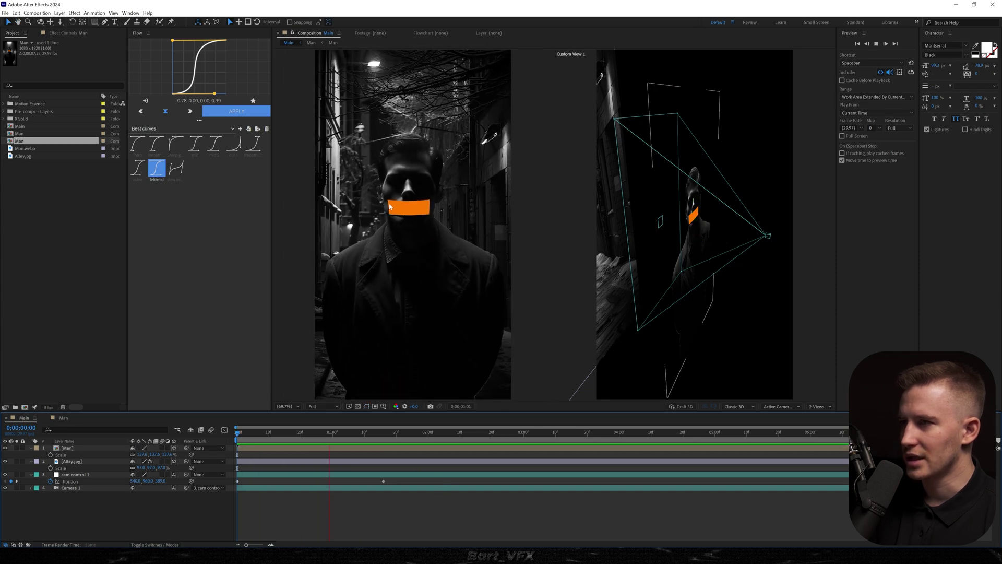
Step: Add a text layer reading "and then don't talk about it" above the man's head
{"action": "key", "text": "space"}
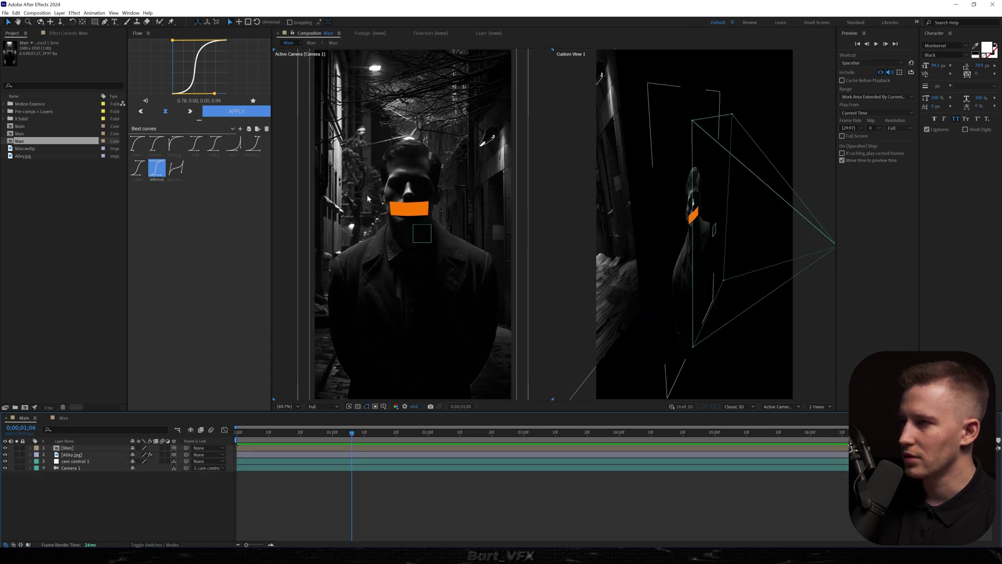
{"action": "key", "text": "ctrl+t"}
{"action": "left_click", "coordinate": [356, 131]}
{"action": "type", "text": "and then don"}
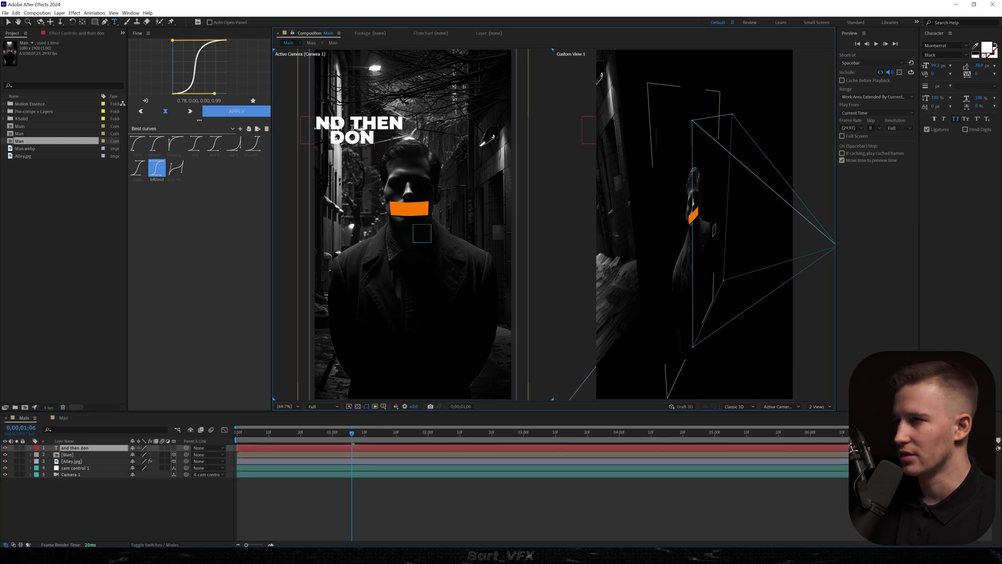
{"action": "type", "text": "'t talk about it"}
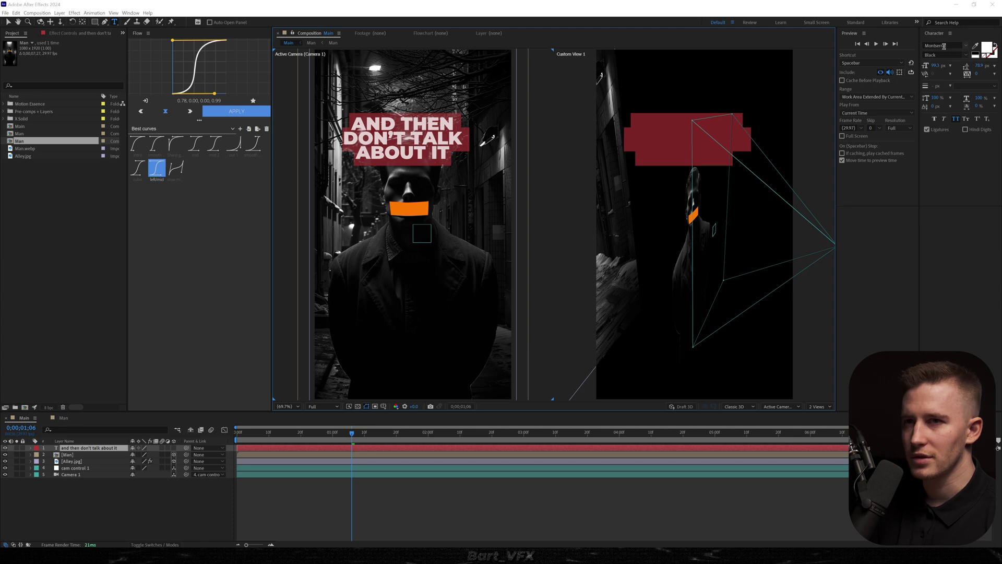
Step: Set the text's font to Lora Regular and turn off all caps for "and then don't talk", keeping "ABOUT IT" in capitals
{"action": "left_click", "coordinate": [944, 46]}
{"action": "type", "text": "lora"}
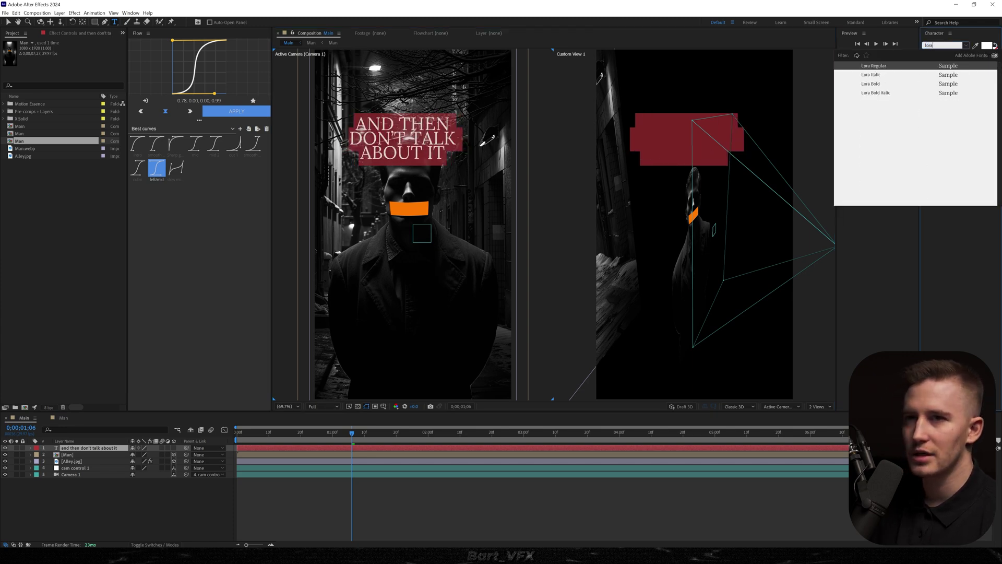
{"action": "key", "text": "Return"}
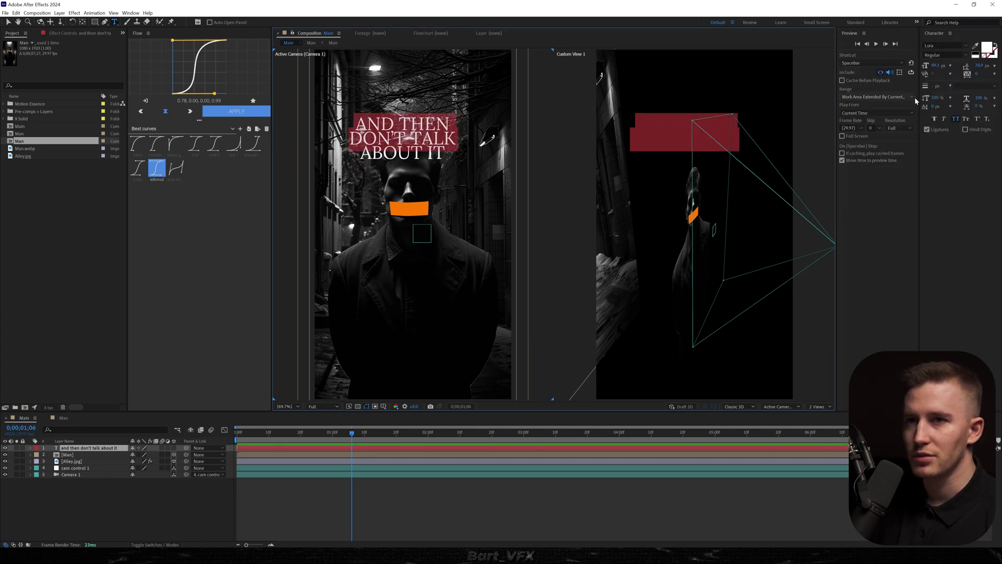
{"action": "left_click", "coordinate": [956, 119]}
{"action": "left_click_drag", "start_coordinate": [936, 66], "coordinate": [891, 70]}
{"action": "key", "text": "ctrl+a"}
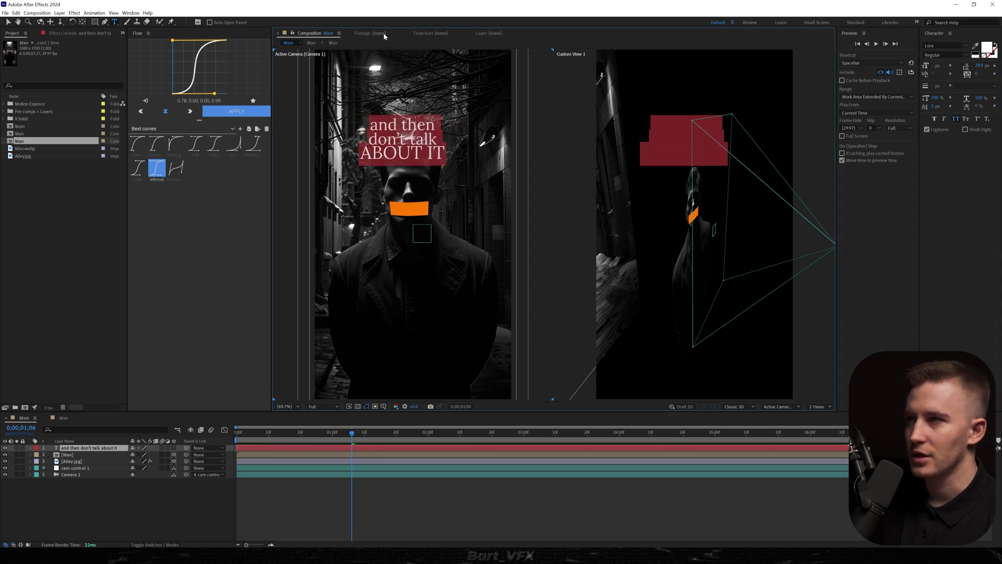
Step: Left-align the text and adjust the leading of the "ABOUT IT" line so the three lines are evenly spaced
{"action": "left_click", "coordinate": [139, 15]}
{"action": "left_click", "coordinate": [151, 198]}
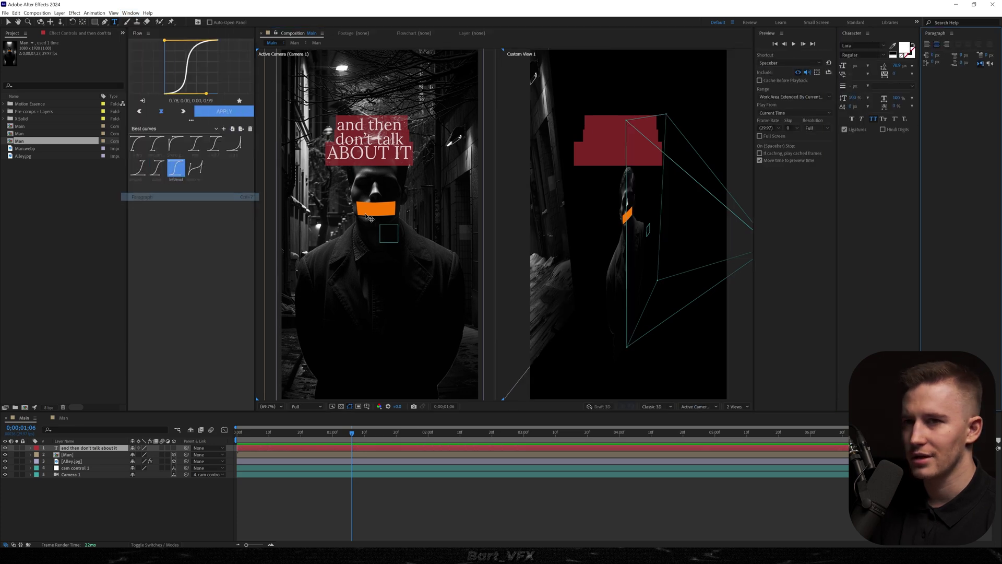
{"action": "left_click", "coordinate": [929, 45]}
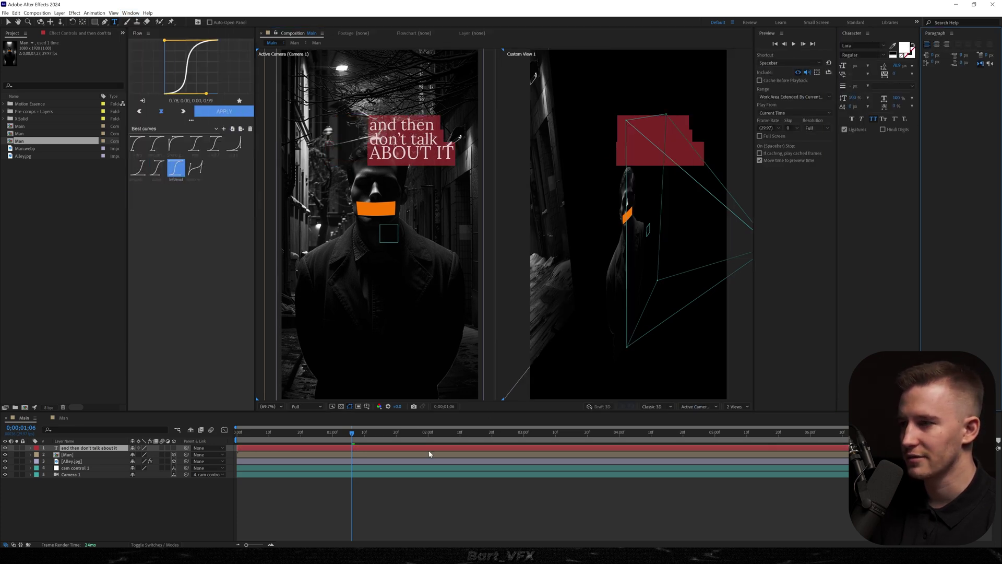
{"action": "left_click_drag", "start_coordinate": [339, 136], "coordinate": [452, 135]}
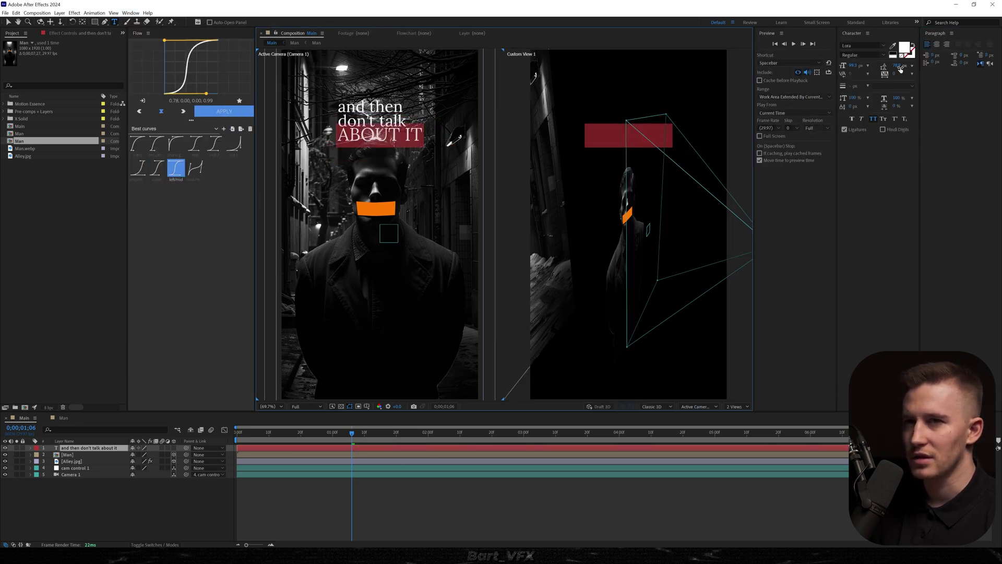
{"action": "left_click", "coordinate": [899, 65]}
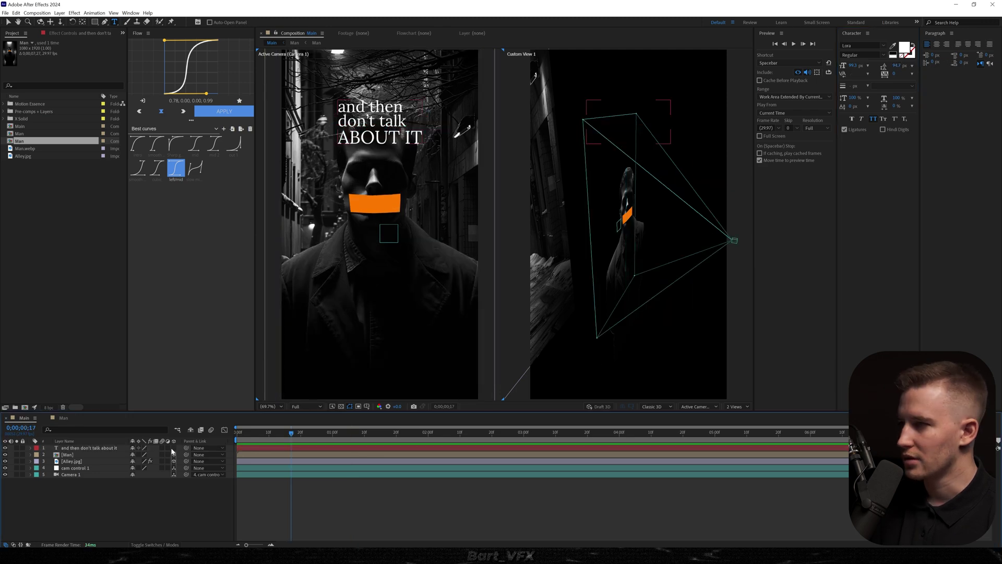
Step: Make the text layer 3D, bring it forward along Z in front of the man, and preview the camera pull-back
{"action": "left_click", "coordinate": [174, 447]}
{"action": "key", "text": "v"}
{"action": "left_click", "coordinate": [632, 168]}
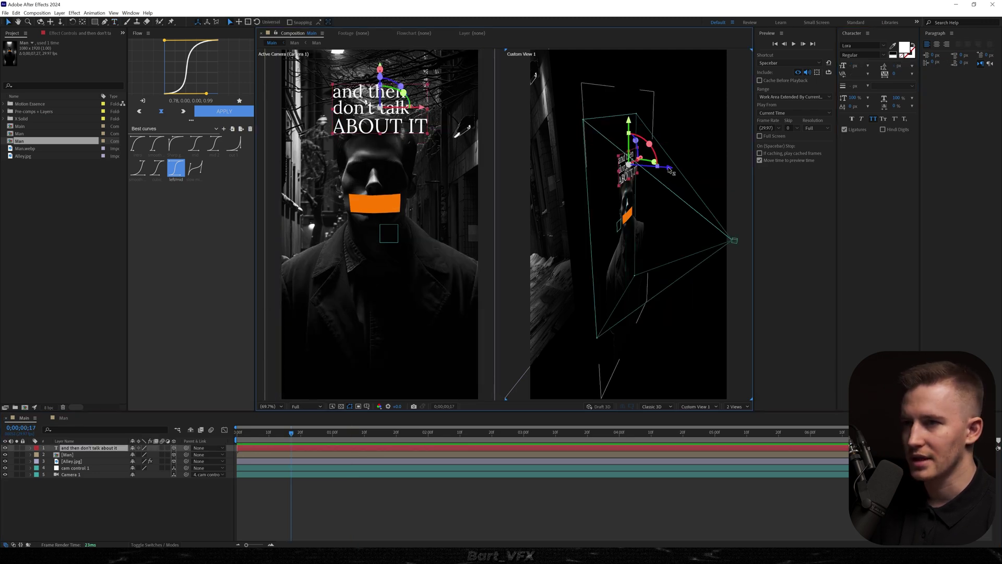
{"action": "left_click_drag", "start_coordinate": [673, 170], "coordinate": [708, 175]}
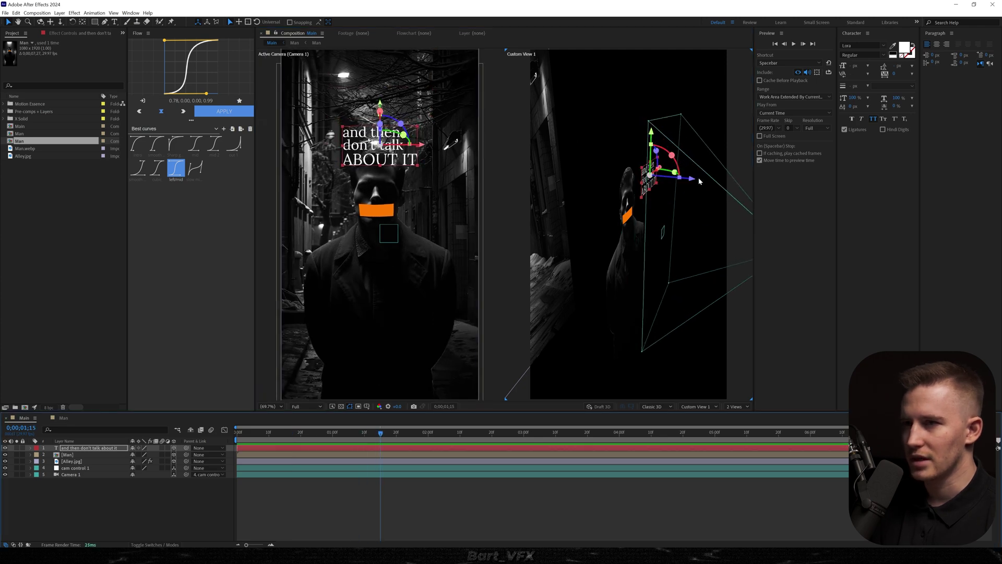
{"action": "left_click_drag", "start_coordinate": [692, 179], "coordinate": [713, 180]}
{"action": "left_click_drag", "start_coordinate": [678, 140], "coordinate": [674, 156]}
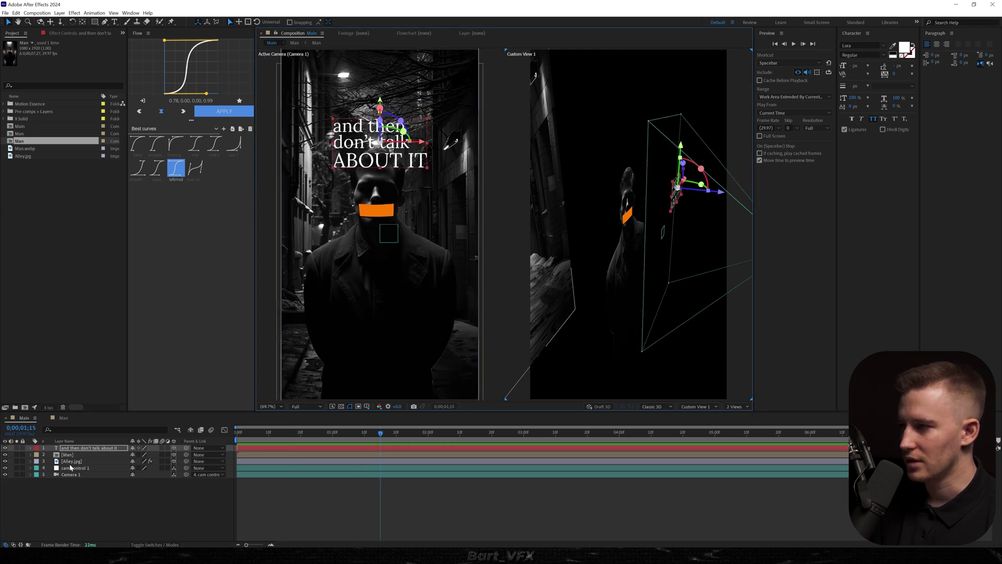
{"action": "left_click", "coordinate": [78, 455]}
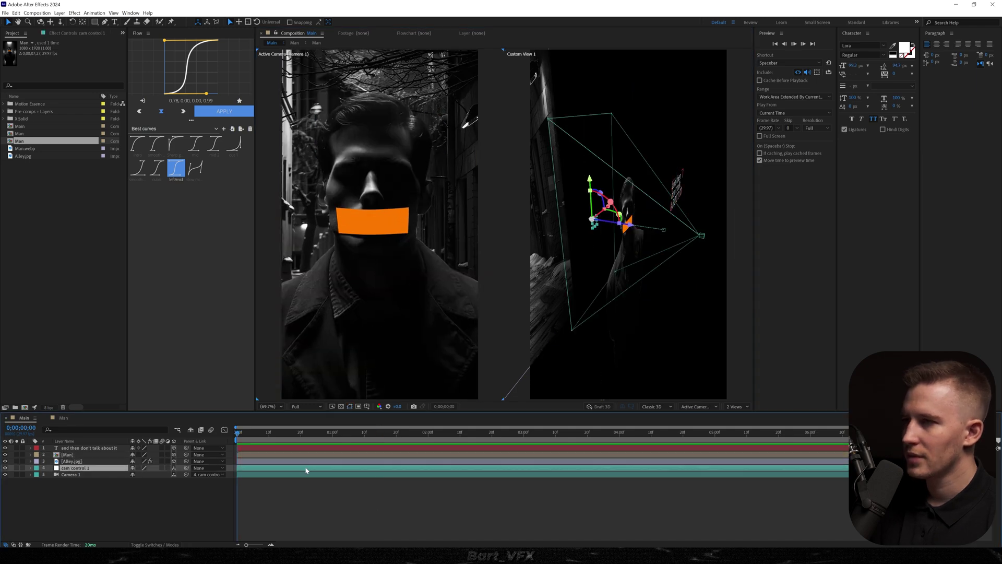
{"action": "key", "text": "space"}
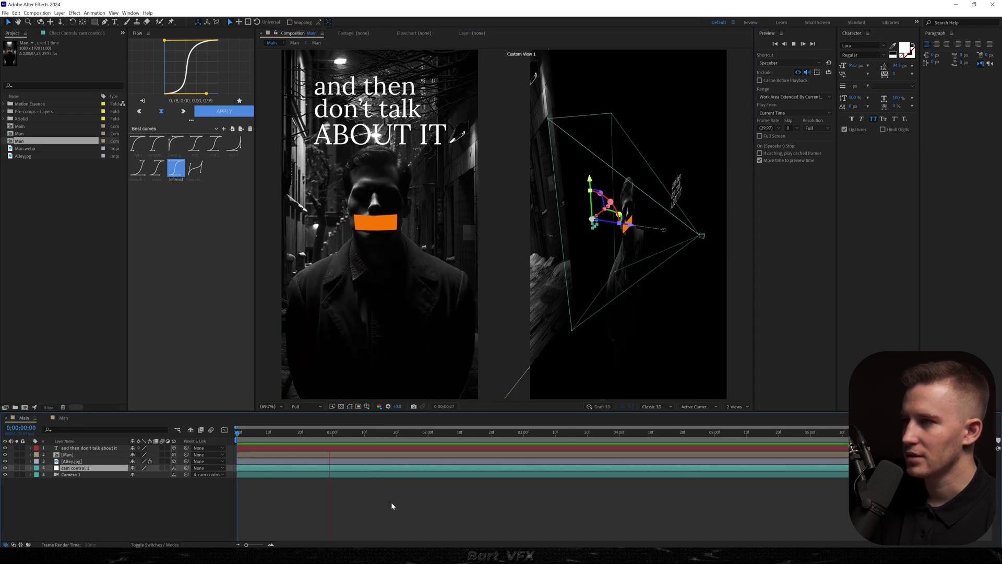
{"action": "key", "text": "space"}
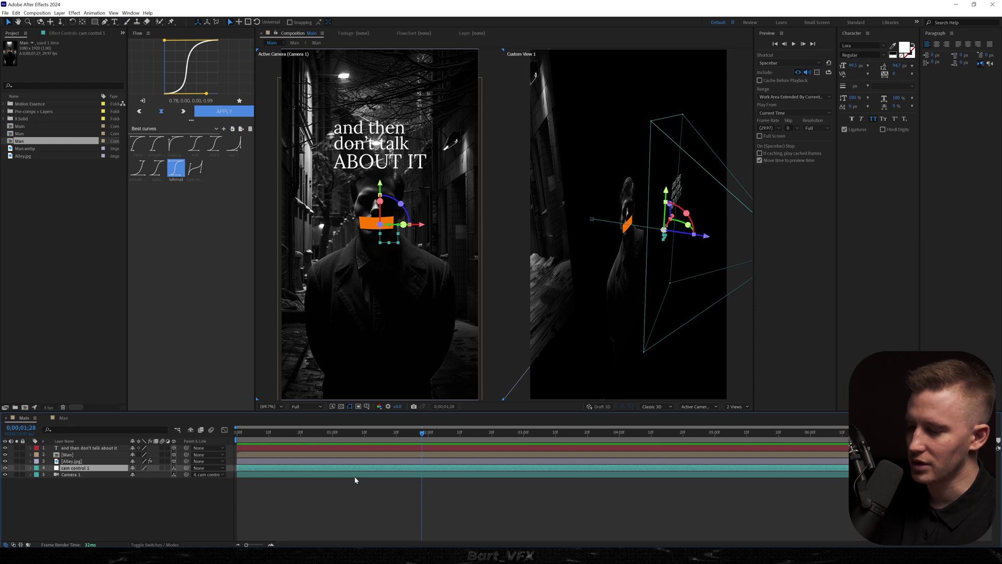
Step: Shape cam control 1's Position speed graph so the pull-back starts fast and eases out slowly, and preview it
{"action": "key", "text": "p"}
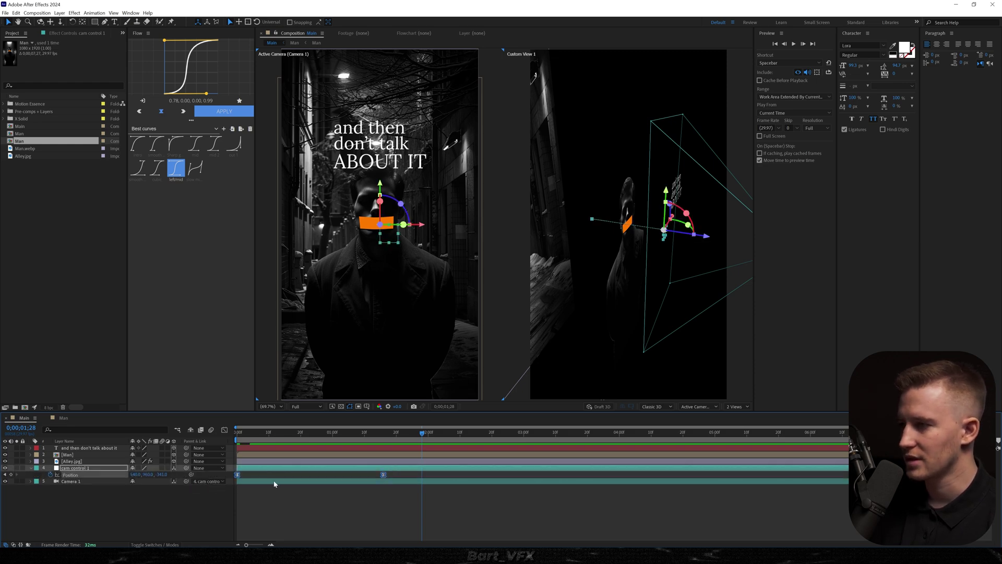
{"action": "key", "text": "Home"}
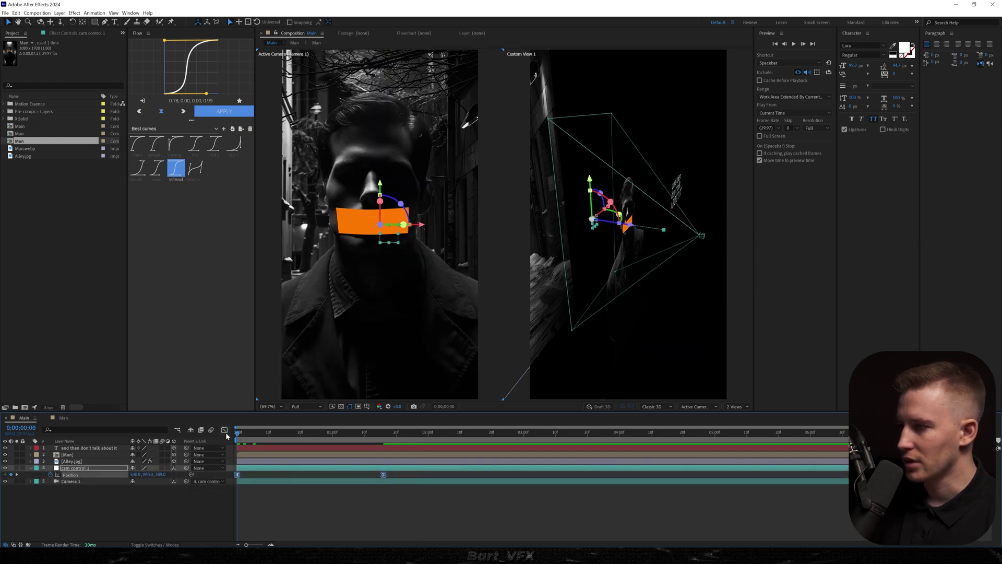
{"action": "key", "text": "shift+F3"}
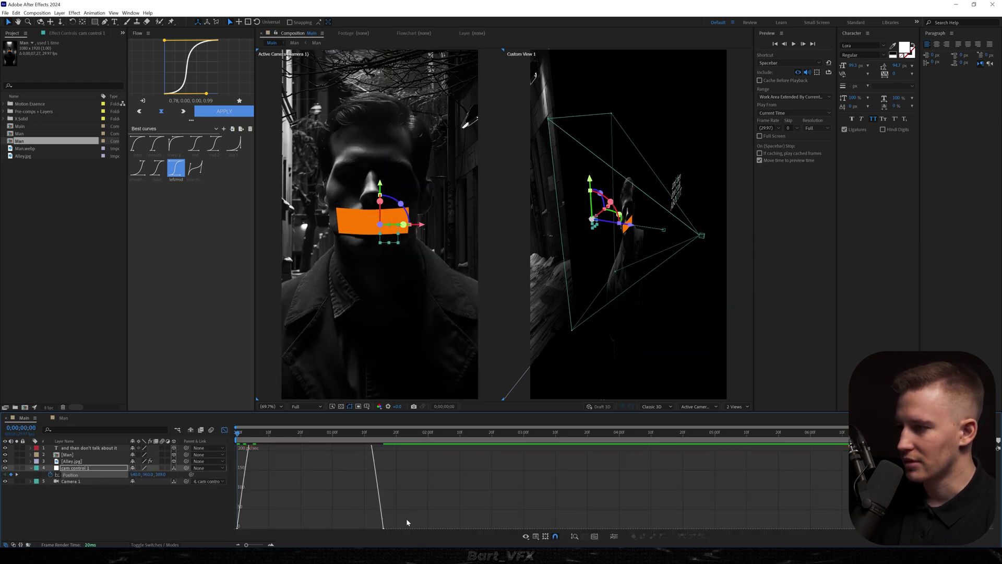
{"action": "left_click", "coordinate": [595, 536]}
{"action": "left_click_drag", "start_coordinate": [374, 521], "coordinate": [244, 522]}
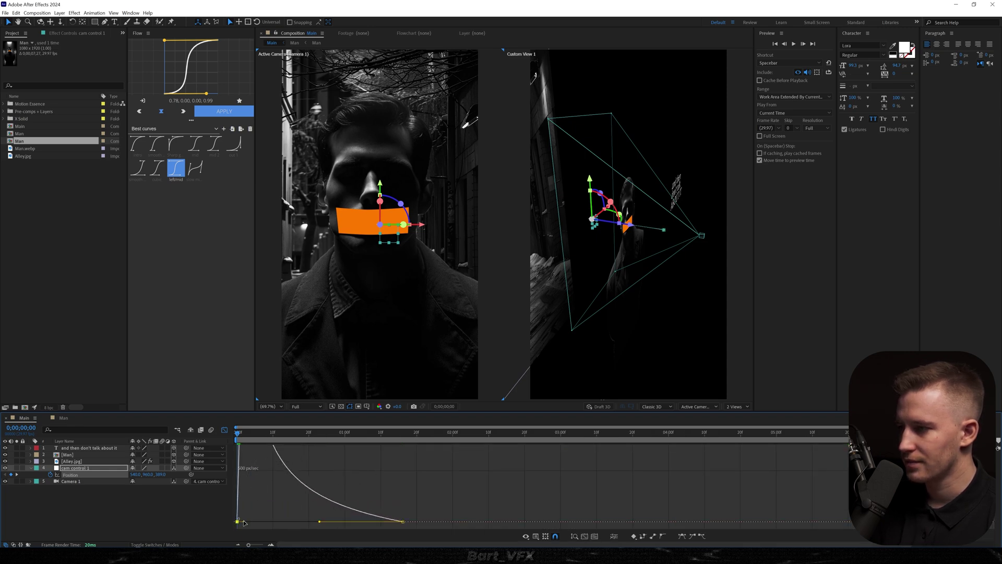
{"action": "key", "text": "space"}
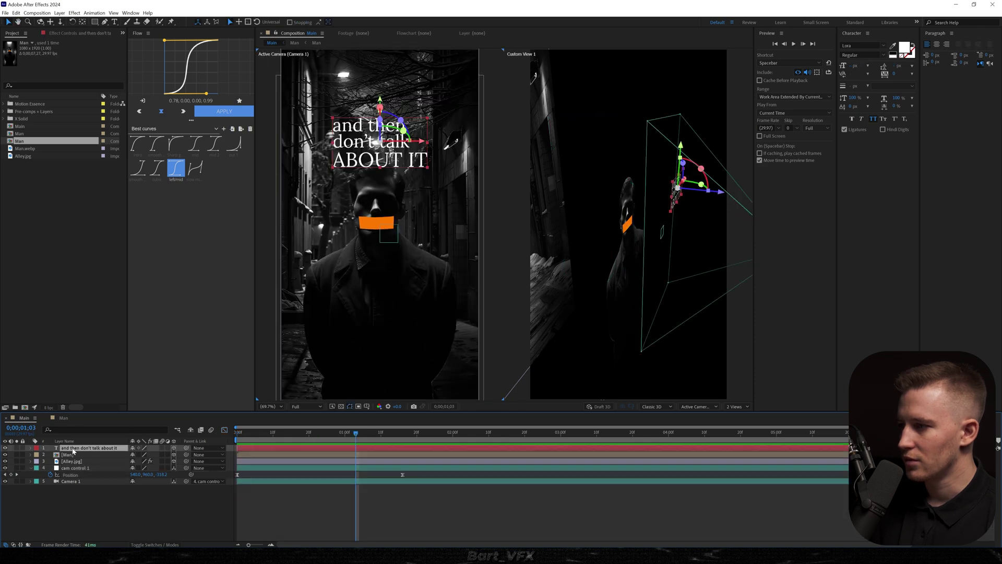
Step: Apply the Deep Glow effect to the text layer
{"action": "key", "text": "ctrl+space"}
{"action": "type", "text": "dee"}
{"action": "key", "text": "Return"}
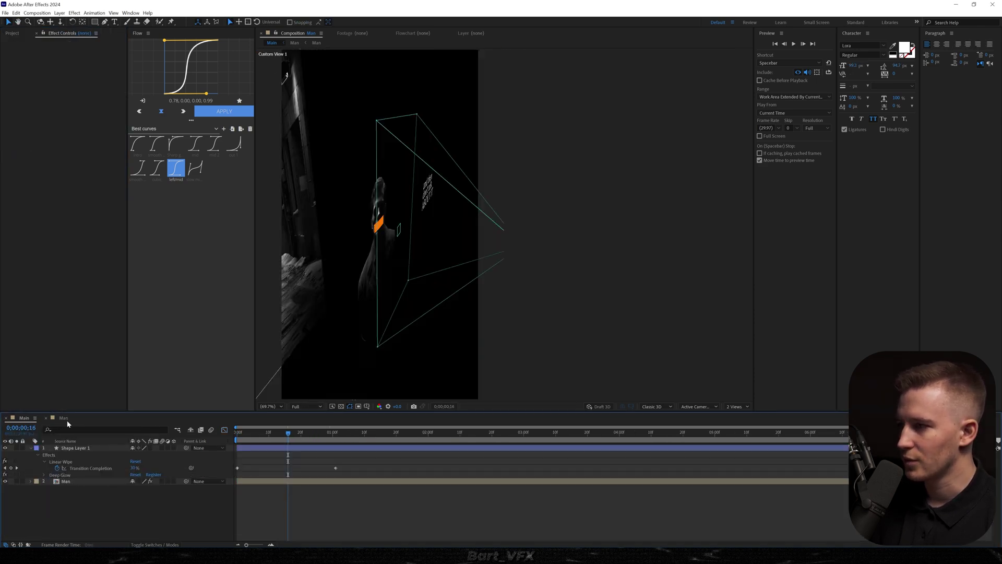
Step: In the Man composition, apply Deep Glow to the Man layer and raise its threshold so only the highlights glow
{"action": "left_click", "coordinate": [64, 418]}
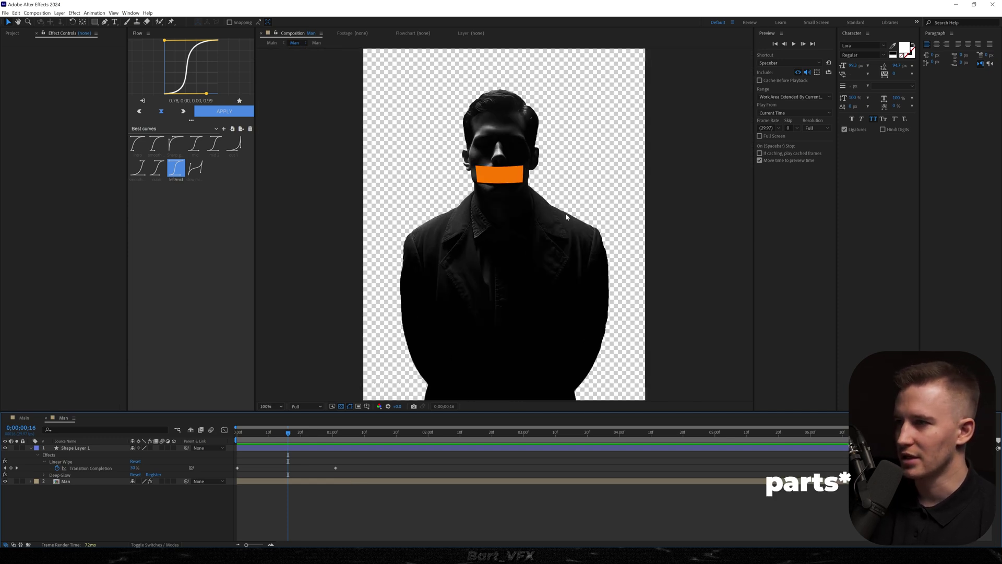
{"action": "left_click", "coordinate": [88, 482]}
{"action": "key", "text": "ctrl+space"}
{"action": "type", "text": "de"}
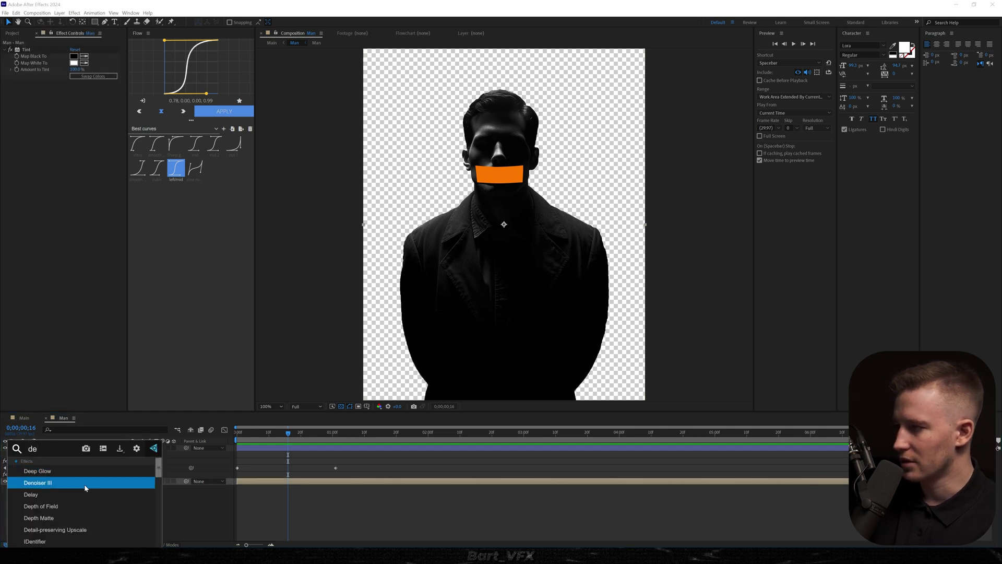
{"action": "left_click", "coordinate": [86, 470]}
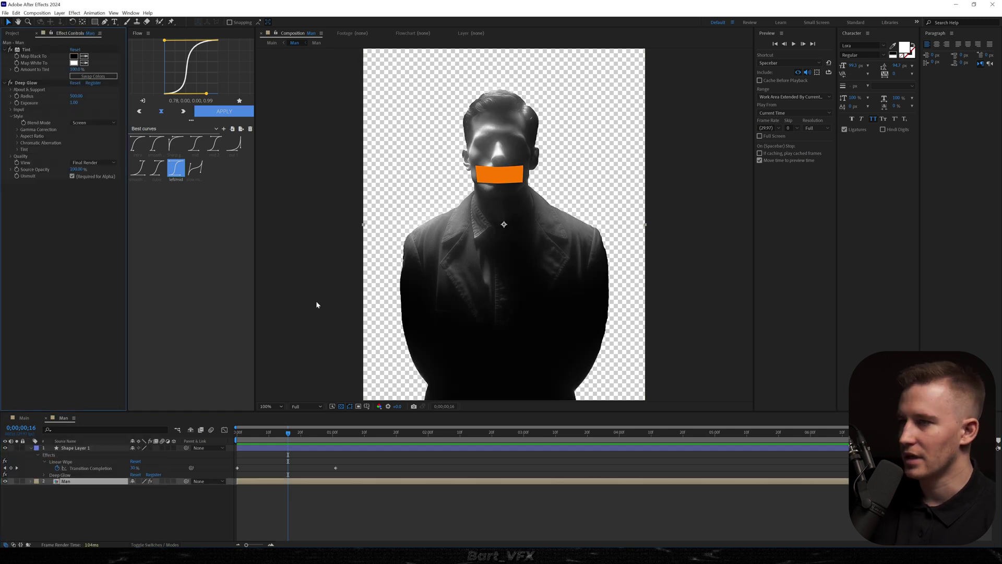
{"action": "left_click", "coordinate": [11, 110]}
{"action": "left_click_drag", "start_coordinate": [75, 116], "coordinate": [160, 113]}
{"action": "left_click", "coordinate": [67, 236]}
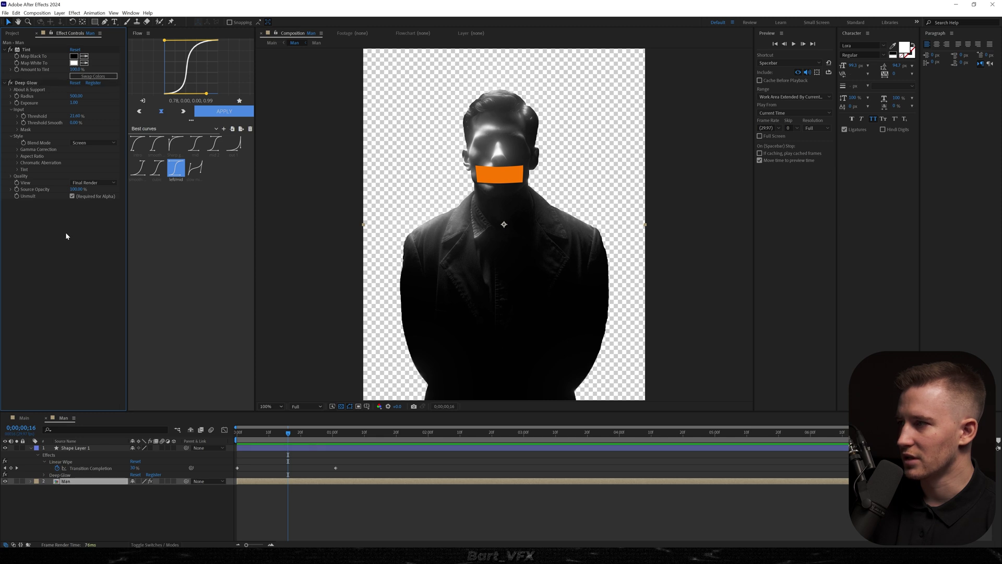
Step: Apply Curves to the Man layer with a contrast-boosting S-curve and preview the result in the Main composition
{"action": "key", "text": "ctrl+space"}
{"action": "type", "text": "curv"}
{"action": "key", "text": "Return"}
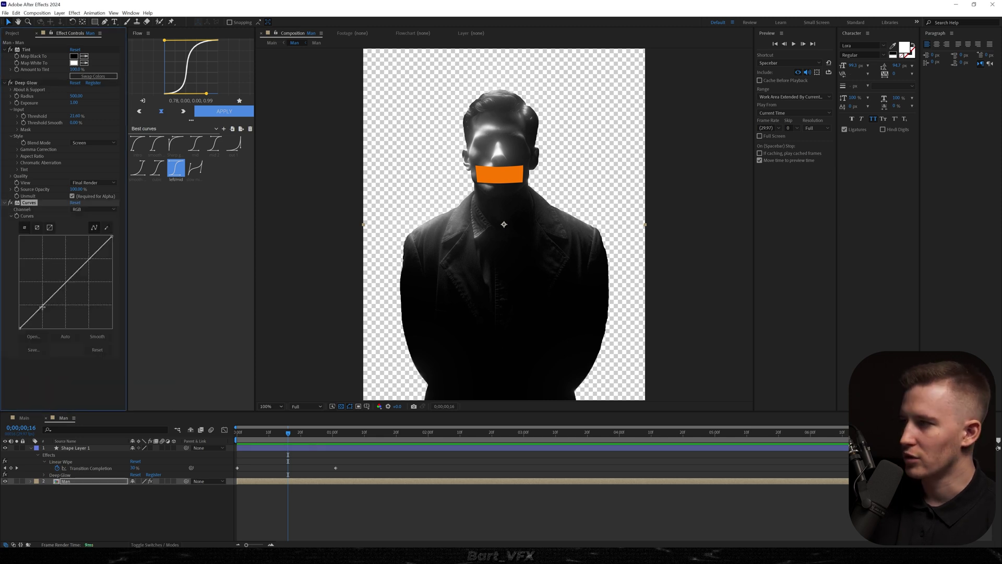
{"action": "left_click_drag", "start_coordinate": [46, 304], "coordinate": [49, 308]}
{"action": "left_click_drag", "start_coordinate": [86, 272], "coordinate": [78, 264]}
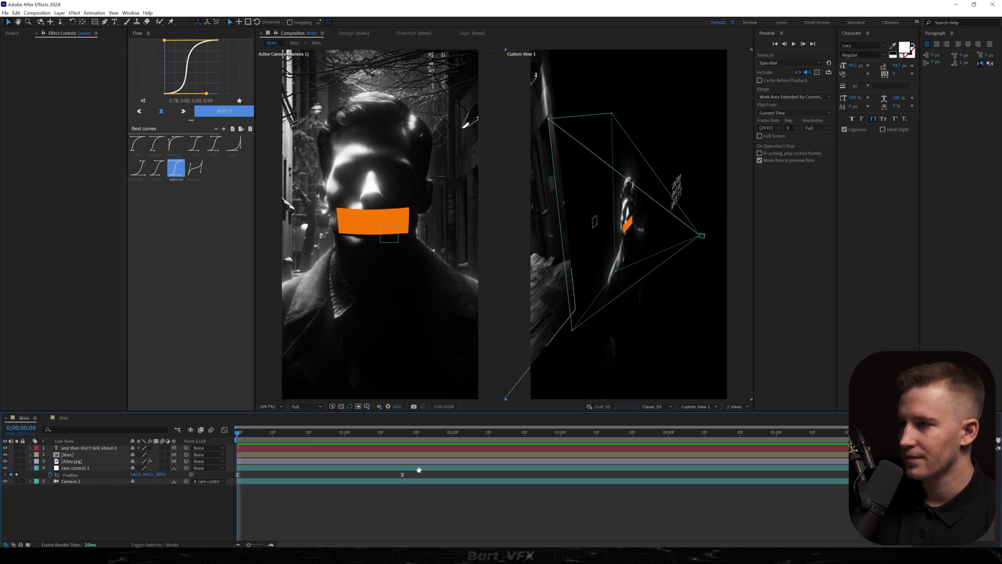
{"action": "key", "text": "space"}
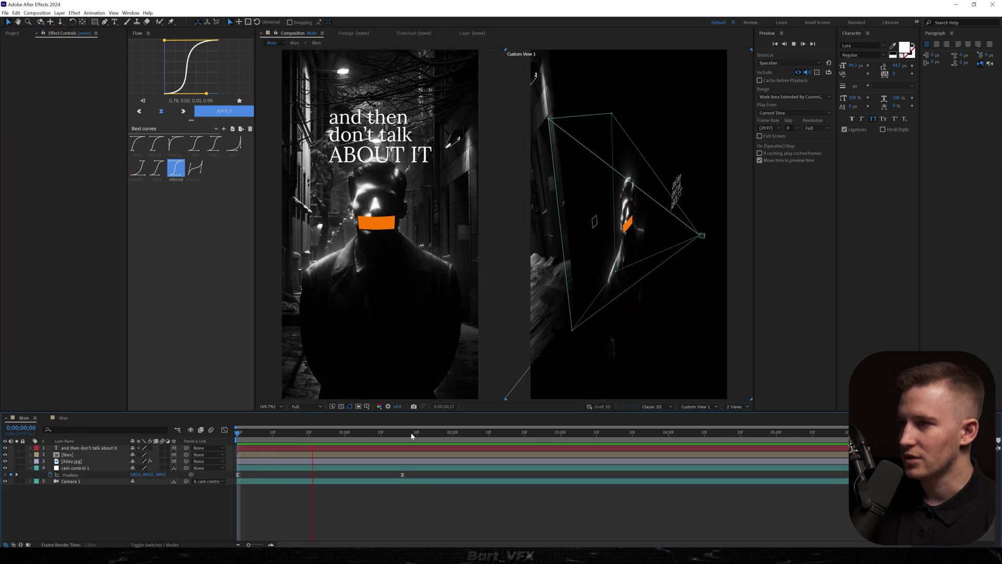
{"action": "key", "text": "space"}
{"action": "key", "text": "Home"}
{"action": "key", "text": "space"}
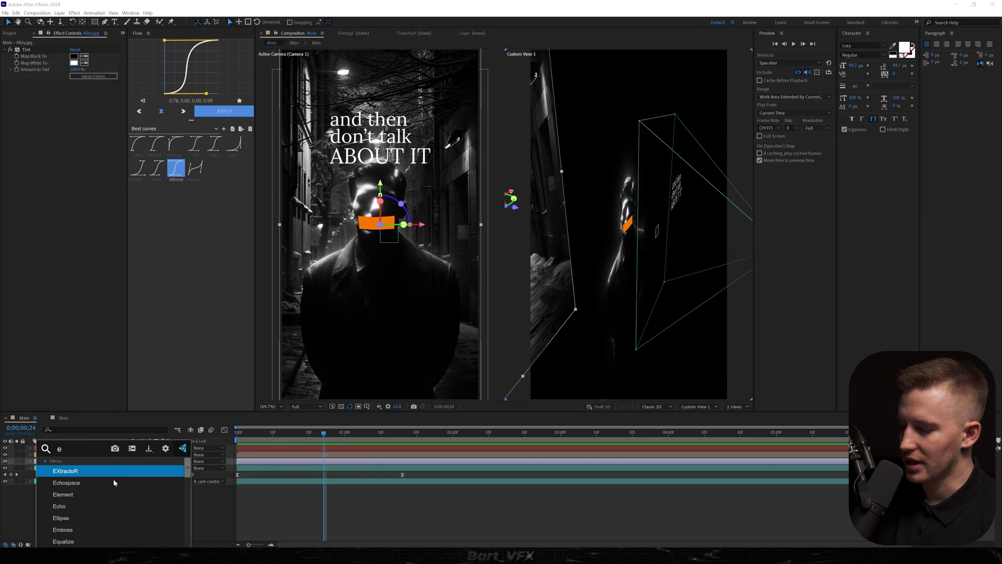
Step: Apply the Exposure effect to Alley.jpg, lower its exposure to about -1, and check the camera move
{"action": "type", "text": "xpos"}
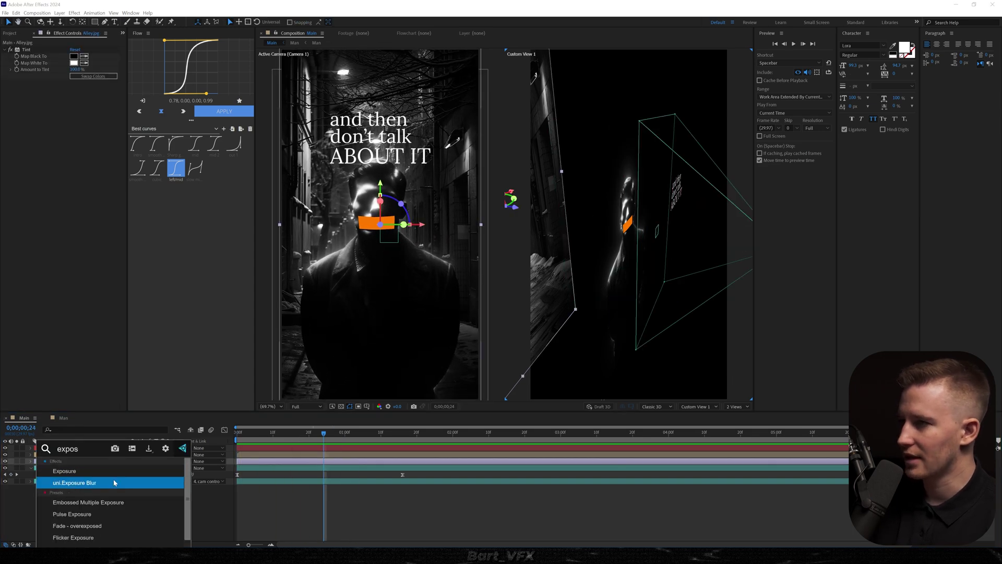
{"action": "key", "text": "Up"}
{"action": "key", "text": "Return"}
{"action": "left_click_drag", "start_coordinate": [42, 109], "coordinate": [34, 109]}
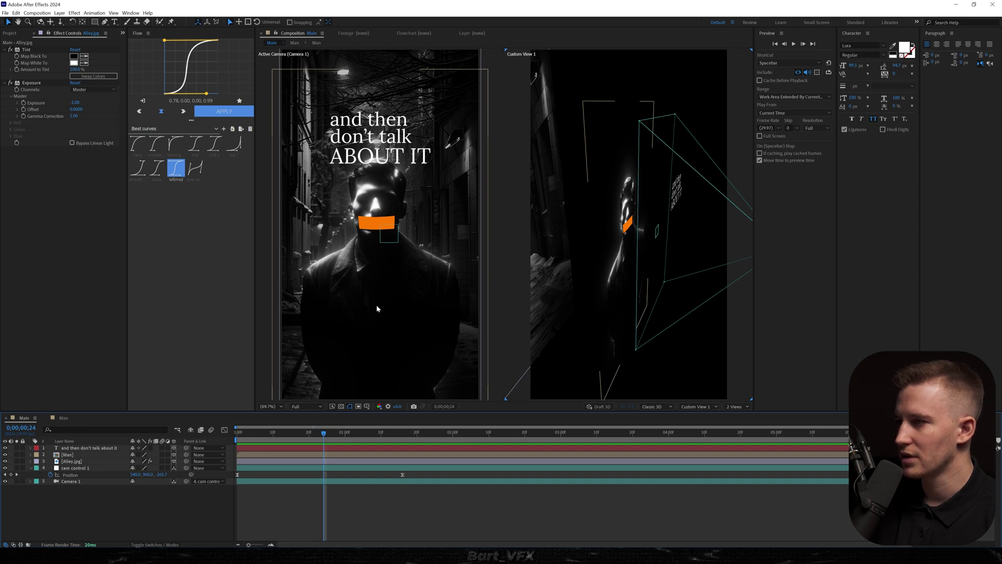
{"action": "key", "text": "Home"}
{"action": "left_click_drag", "start_coordinate": [161, 475], "coordinate": [242, 465]}
{"action": "key", "text": "k"}
Step: Add the expression wiggle(2,20) to Camera 1's Point of Interest and preview the camera shake
{"action": "left_click", "coordinate": [56, 482]}
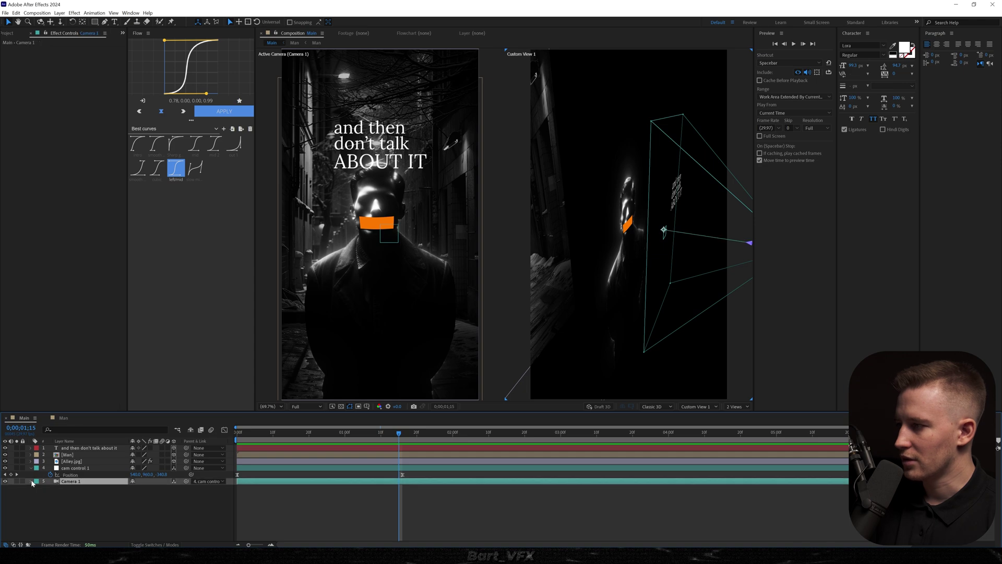
{"action": "left_click", "coordinate": [37, 488]}
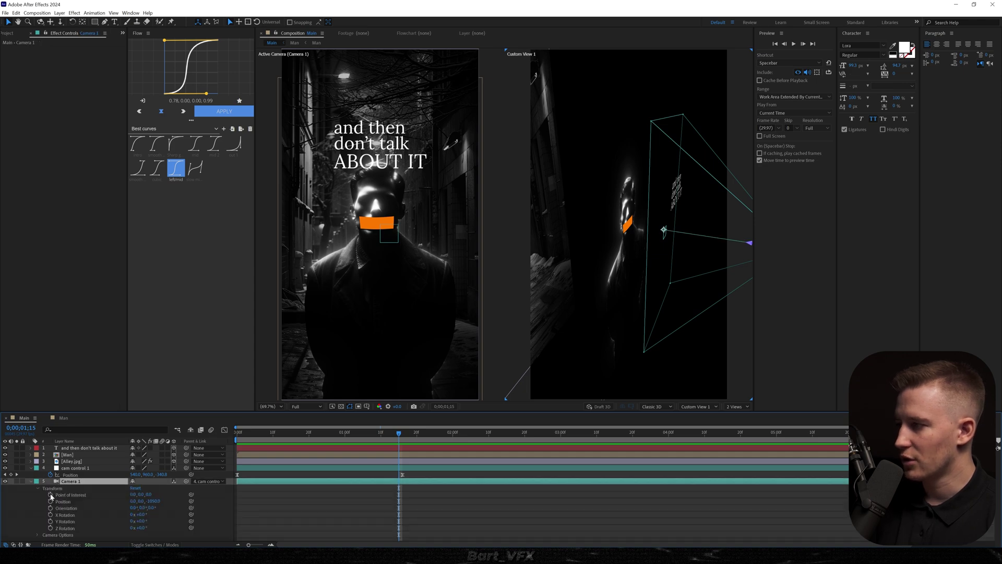
{"action": "left_click", "coordinate": [50, 495], "text": "alt"}
{"action": "type", "text": "wiggle(2,20"}
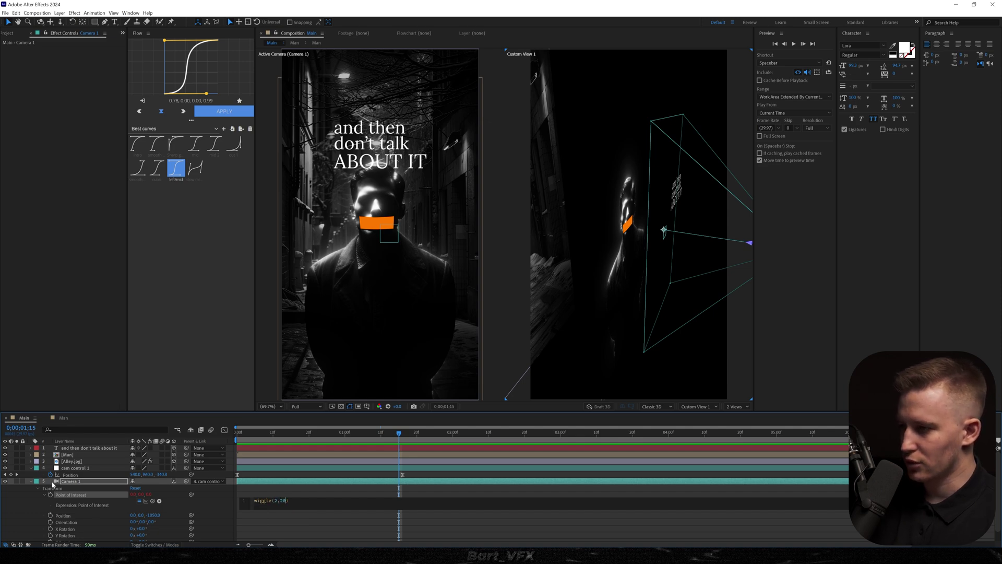
{"action": "key", "text": "KP_Enter"}
{"action": "key", "text": "space"}
Step: Change the Point of Interest expression to wiggle(1,15) and preview the camera move from the start
{"action": "left_click", "coordinate": [271, 502]}
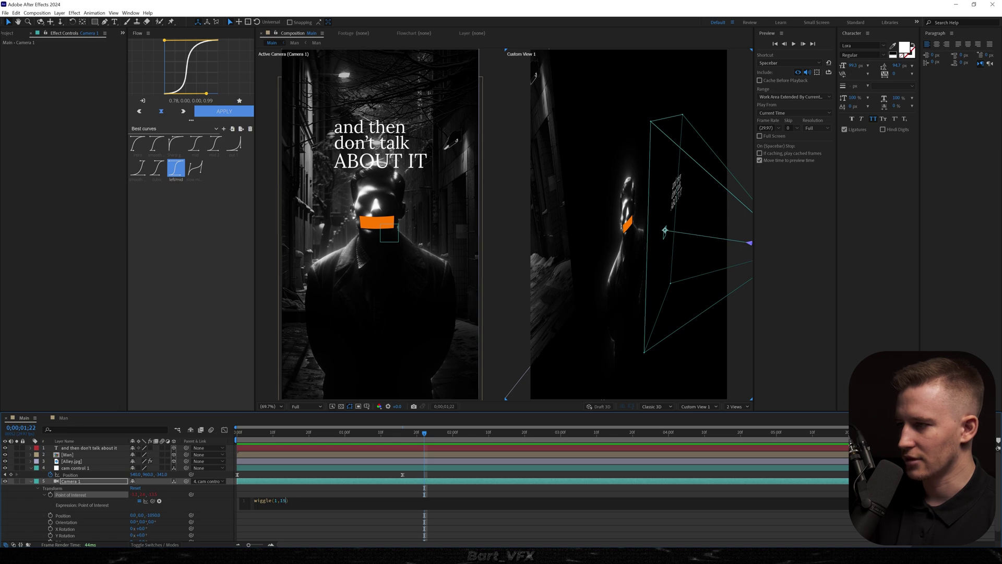
{"action": "key", "text": "KP_Enter"}
{"action": "left_click_drag", "start_coordinate": [324, 433], "coordinate": [171, 447]}
{"action": "key", "text": "space"}
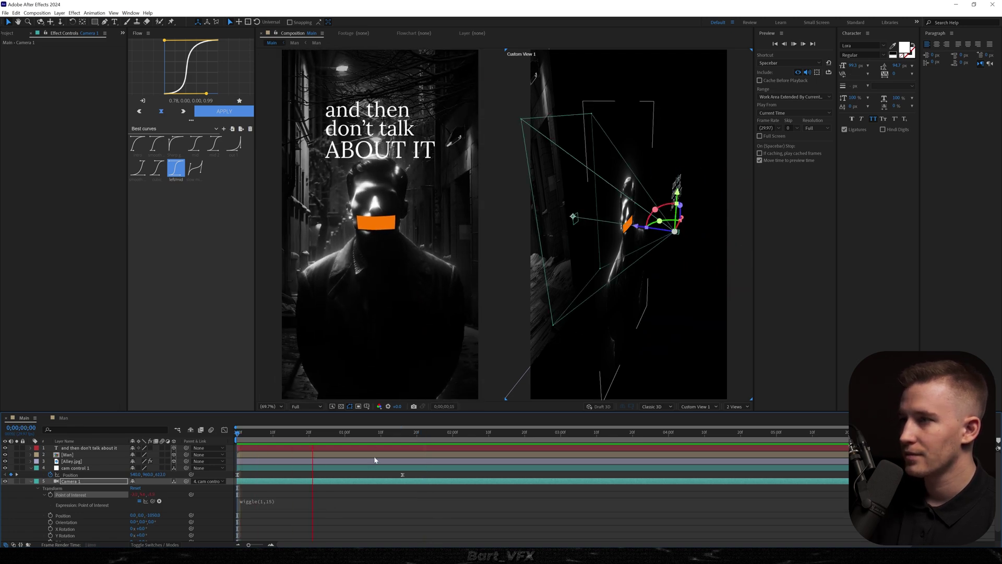
{"action": "key", "text": "space"}
Step: Add an adjustment layer named Vignette above all layers and apply the CC Vignette effect to it
{"action": "right_click", "coordinate": [114, 502]}
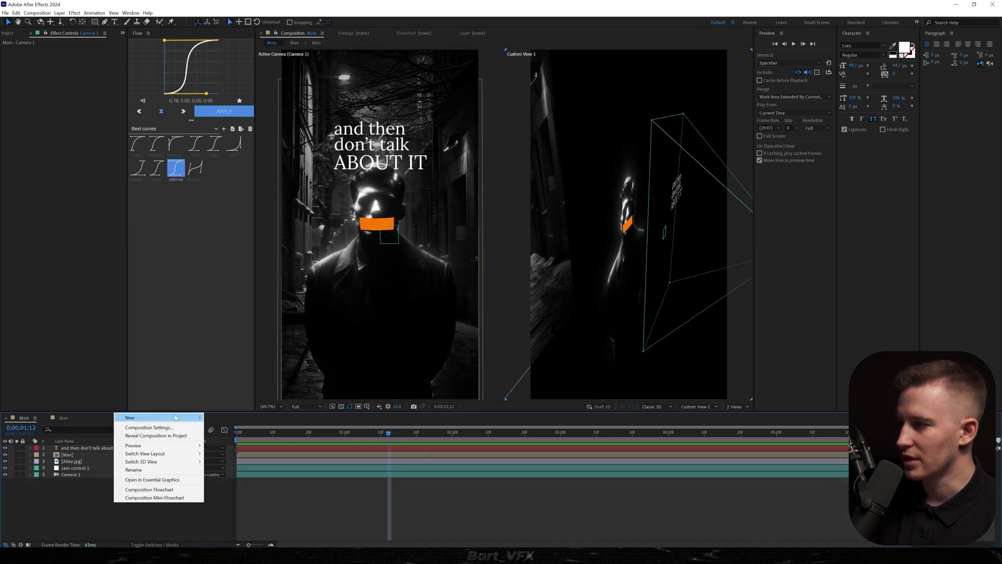
{"action": "mouse_move", "coordinate": [144, 418]}
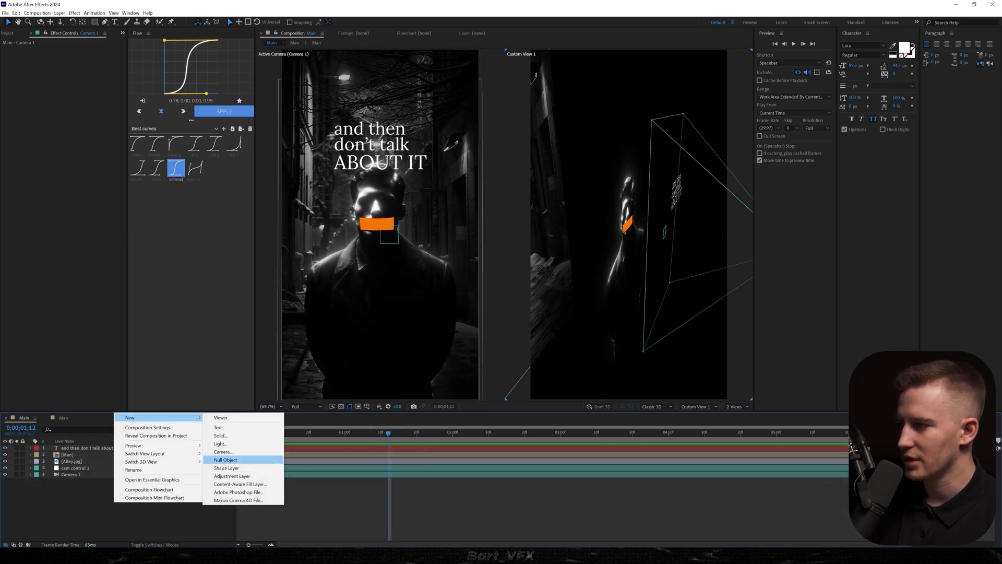
{"action": "left_click", "coordinate": [232, 476]}
{"action": "key", "text": "Return"}
{"action": "type", "text": "Vignet"}
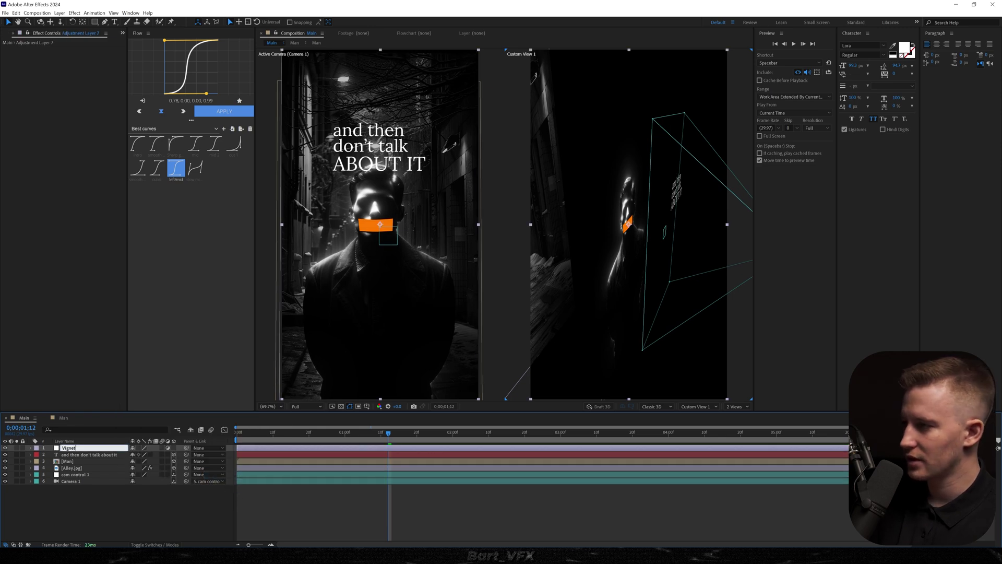
{"action": "type", "text": "te"}
{"action": "key", "text": "Return"}
{"action": "key", "text": "ctrl+space"}
{"action": "type", "text": "cc vign"}
Step: Add an adjustment layer named Heatwave directly beneath Vignette, apply the uni.Heatwave effect to it and preview
{"action": "right_click", "coordinate": [104, 508]}
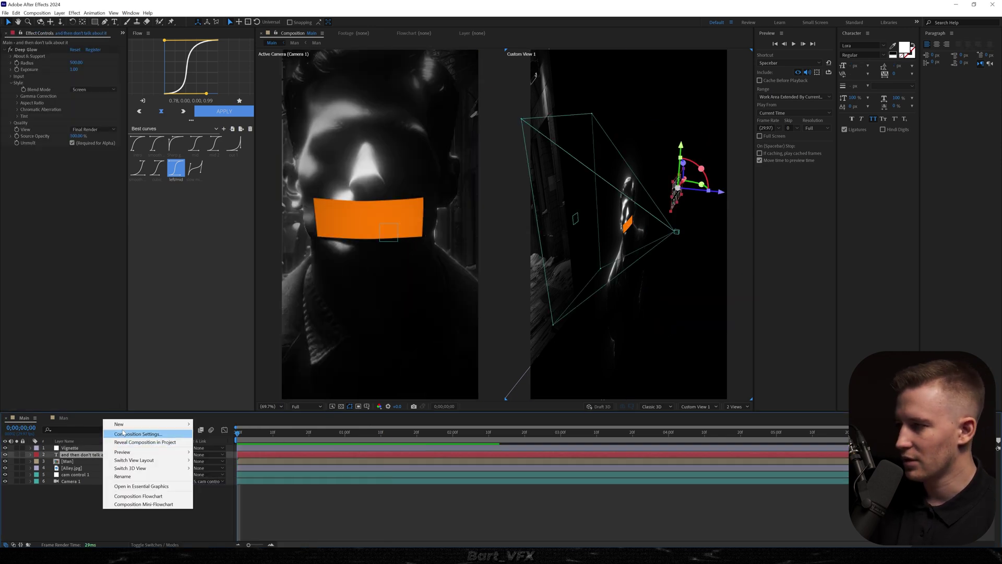
{"action": "mouse_move", "coordinate": [158, 429]}
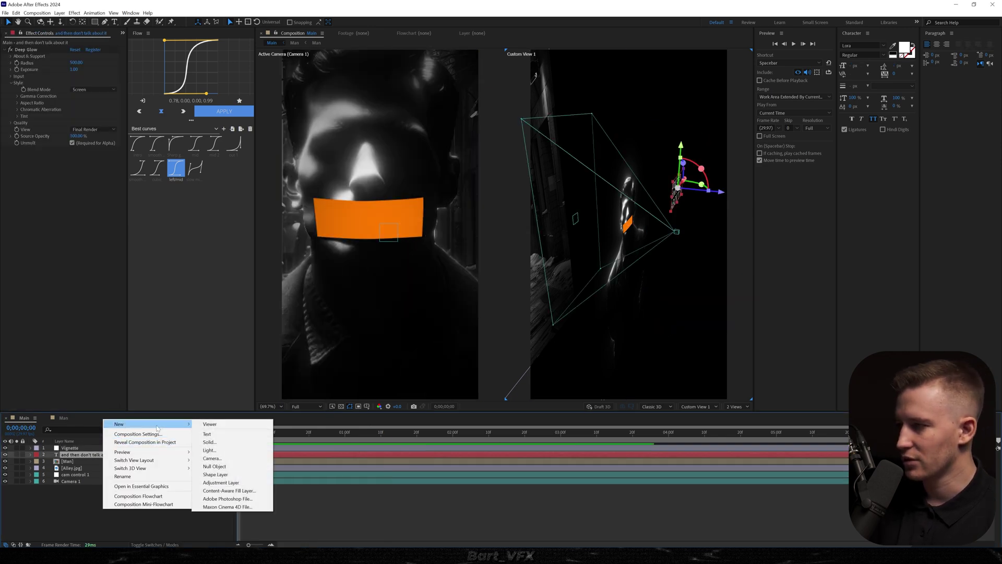
{"action": "left_click", "coordinate": [221, 482]}
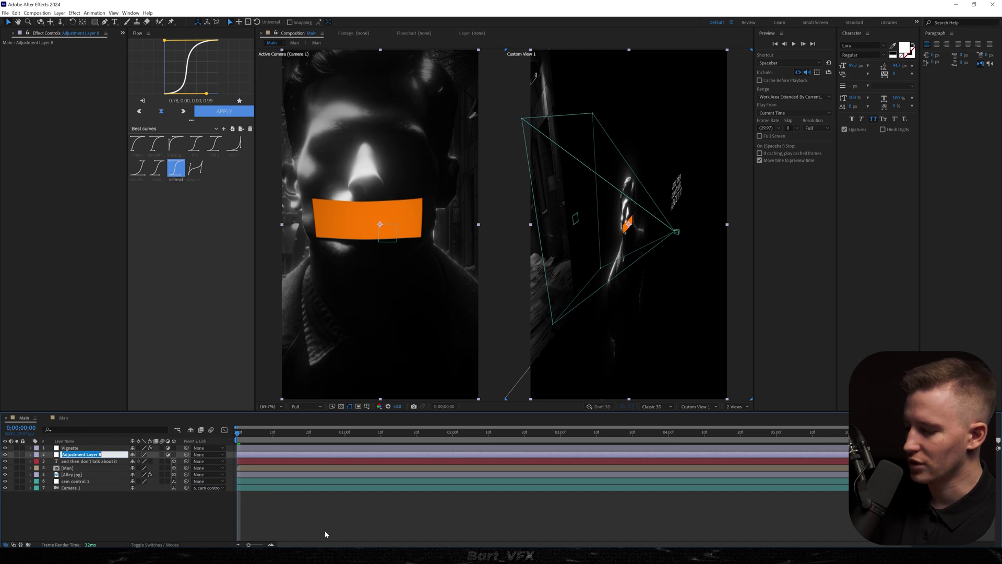
{"action": "type", "text": "Heatwave"}
{"action": "key", "text": "Return"}
{"action": "key", "text": "ctrl+space"}
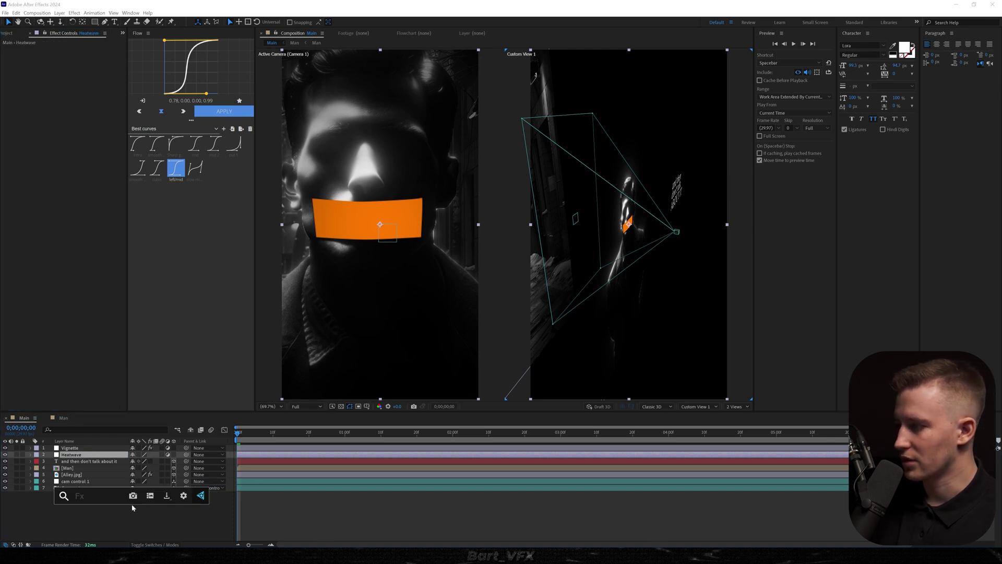
{"action": "type", "text": "heat"}
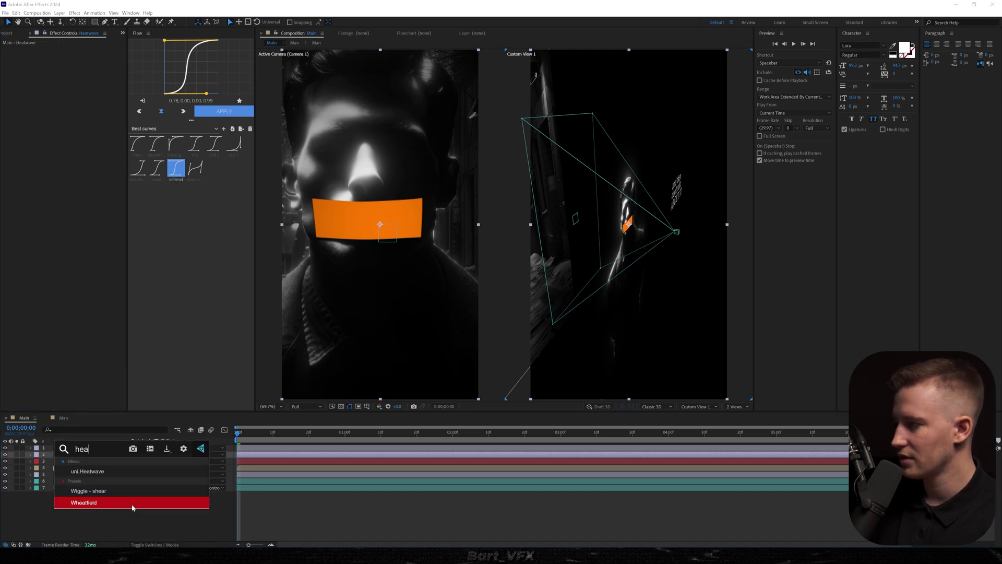
{"action": "key", "text": "Return"}
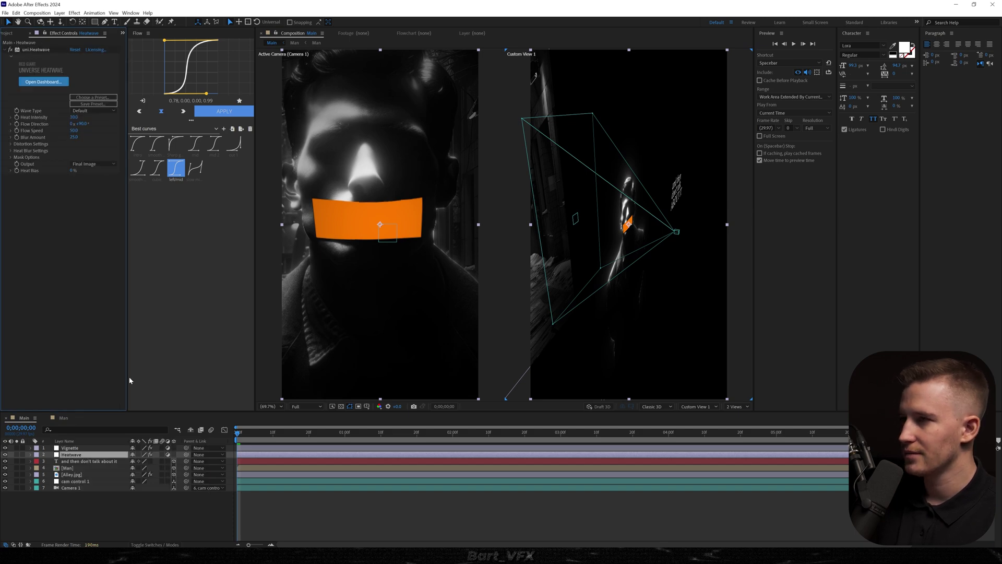
{"action": "key", "text": "space"}
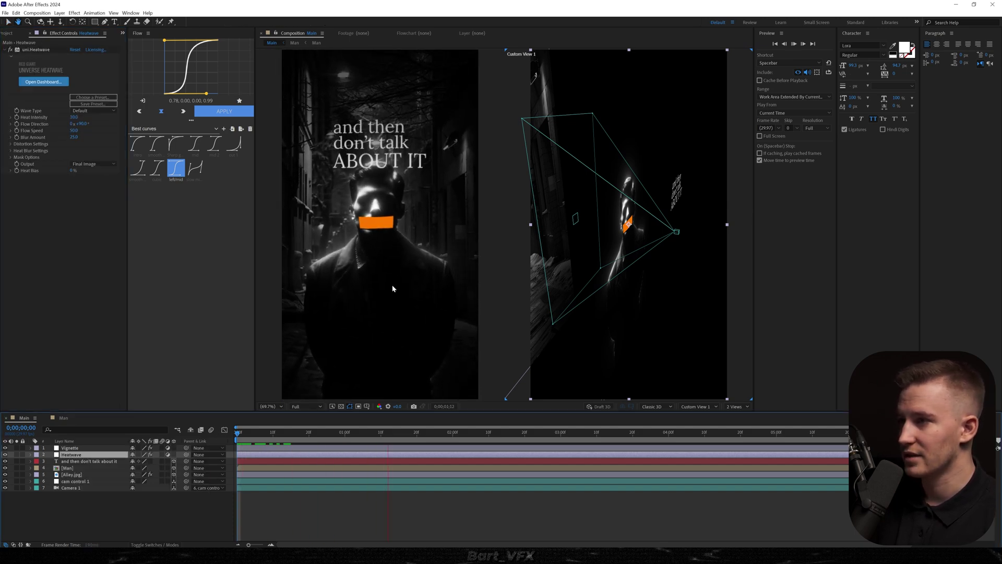
Step: Enable motion blur on the text, Man and Alley.jpg layers and preview the animation
{"action": "left_click", "coordinate": [452, 505]}
{"action": "left_click_drag", "start_coordinate": [163, 477], "coordinate": [163, 461]}
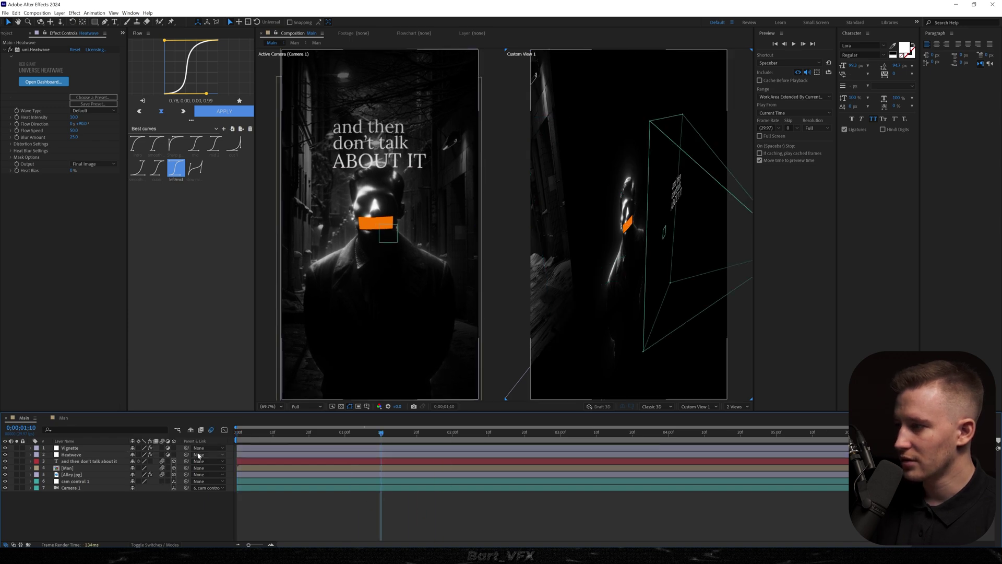
{"action": "key", "text": "space"}
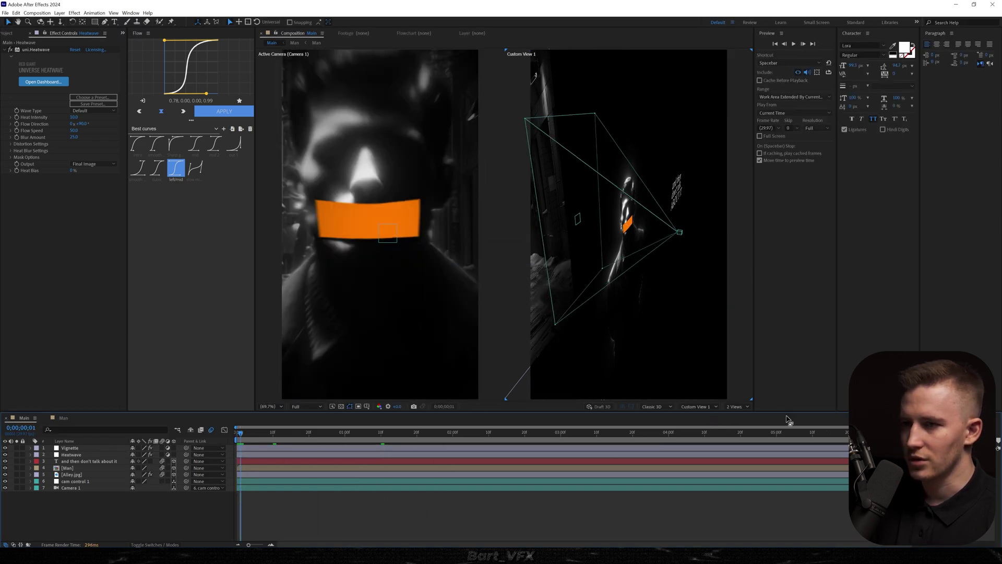
Step: Switch the composition viewer to a single view and preview the camera move
{"action": "left_click", "coordinate": [737, 407]}
{"action": "left_click", "coordinate": [739, 415]}
{"action": "key", "text": "space"}
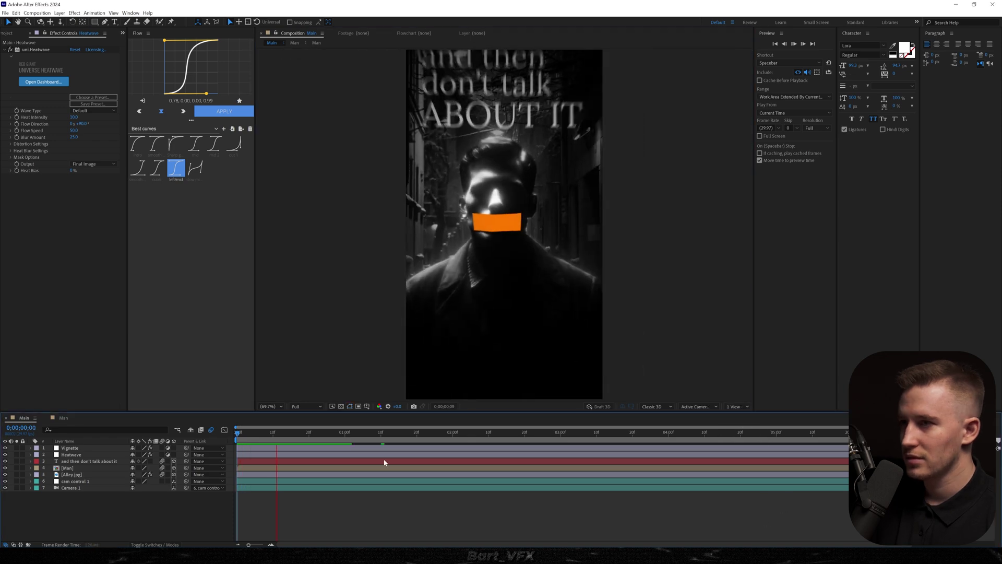
{"action": "key", "text": "space"}
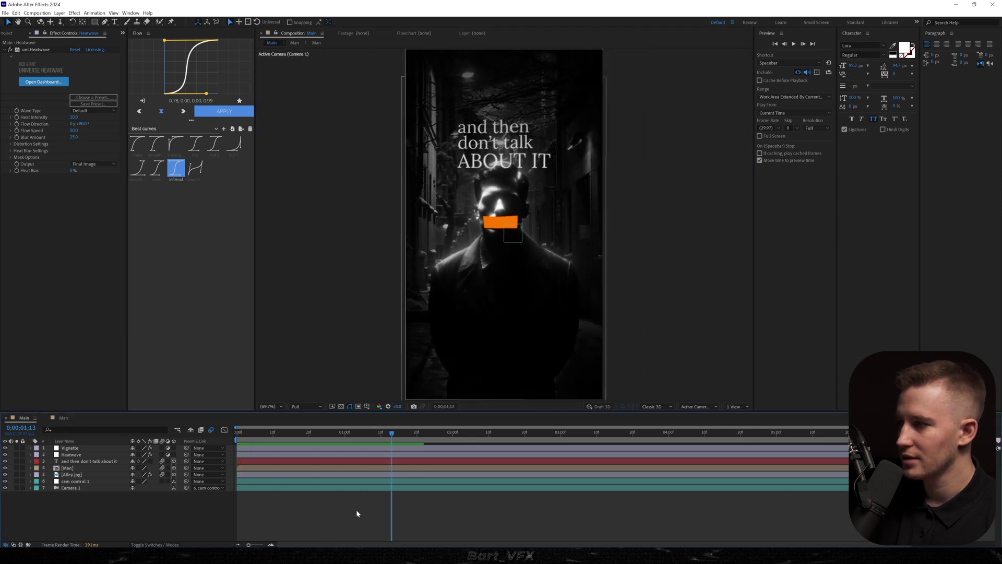
Step: Make the orange mouth tape glow in the Man composition and preview the result in Main
{"action": "left_click", "coordinate": [67, 419]}
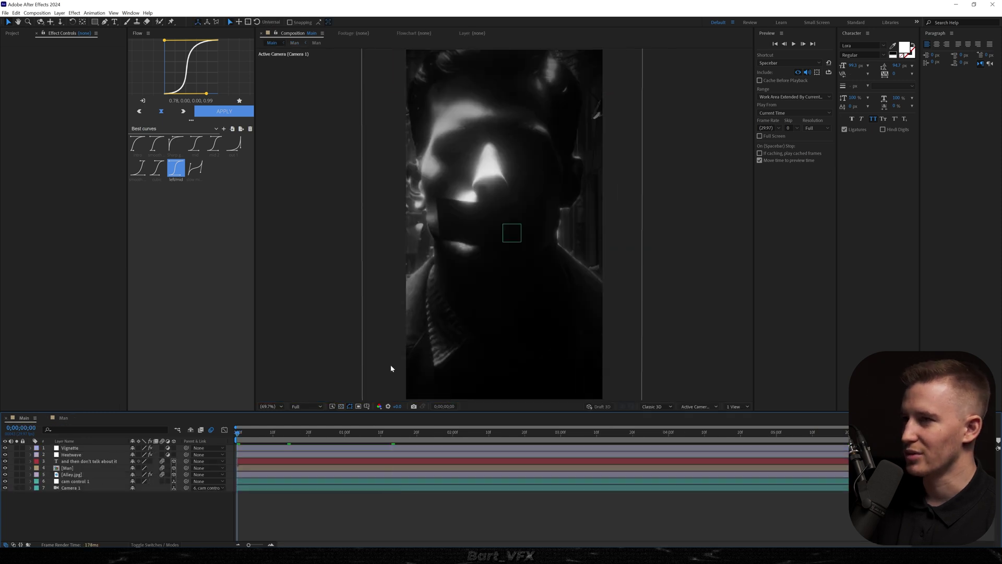
{"action": "key", "text": "space"}
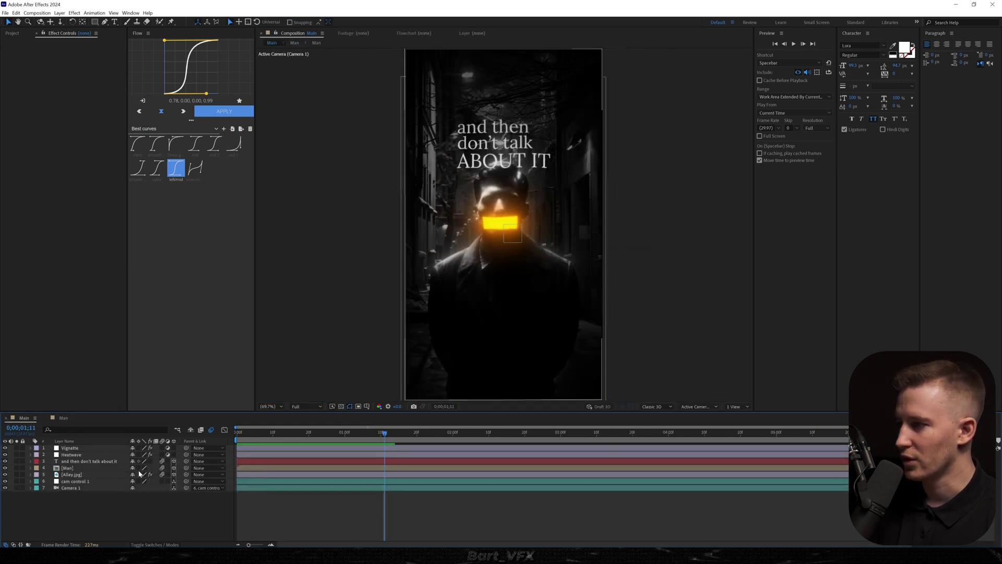
Step: Enable the text layer's effects, set its Deep Glow exposure to about 0.2 with a radius above 800, and preview
{"action": "left_click", "coordinate": [97, 461]}
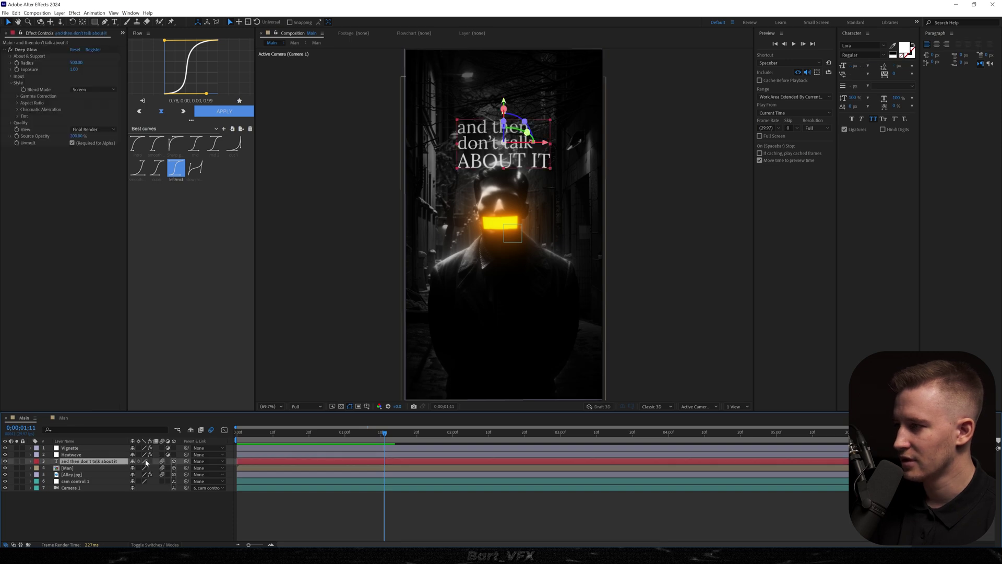
{"action": "left_click", "coordinate": [150, 461]}
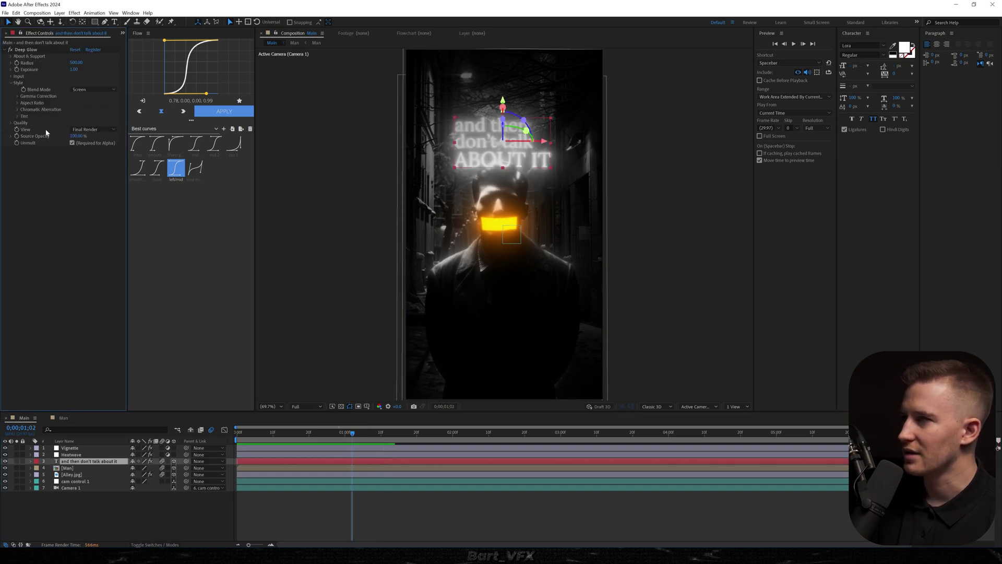
{"action": "left_click", "coordinate": [72, 468]}
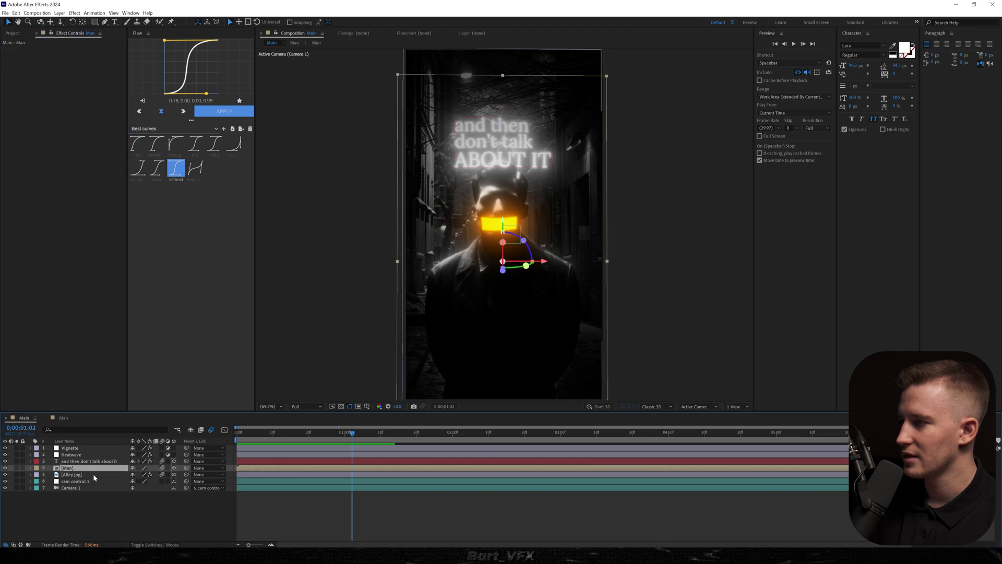
{"action": "left_click", "coordinate": [92, 461]}
{"action": "left_click_drag", "start_coordinate": [74, 69], "coordinate": [53, 75]}
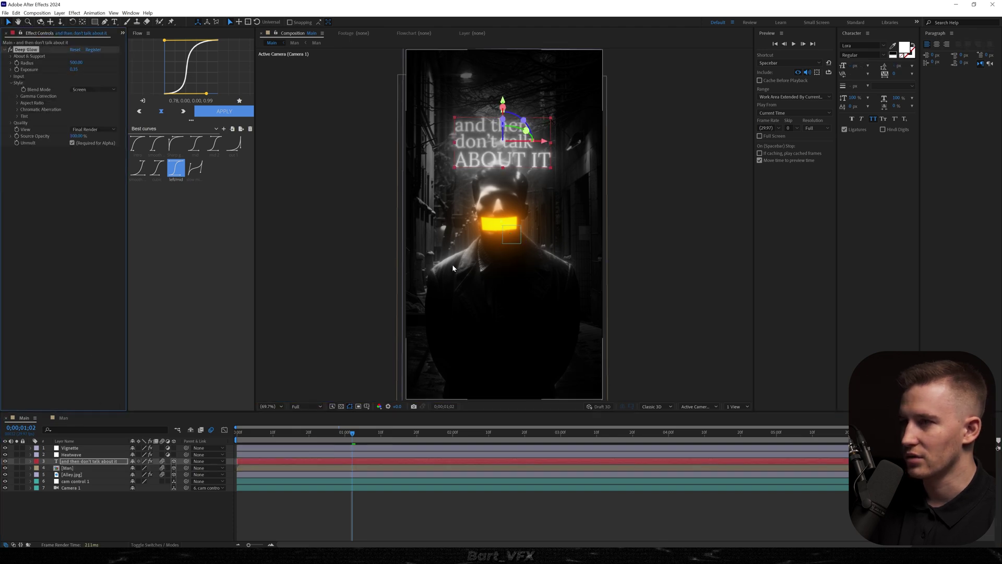
{"action": "left_click_drag", "start_coordinate": [55, 64], "coordinate": [48, 64]}
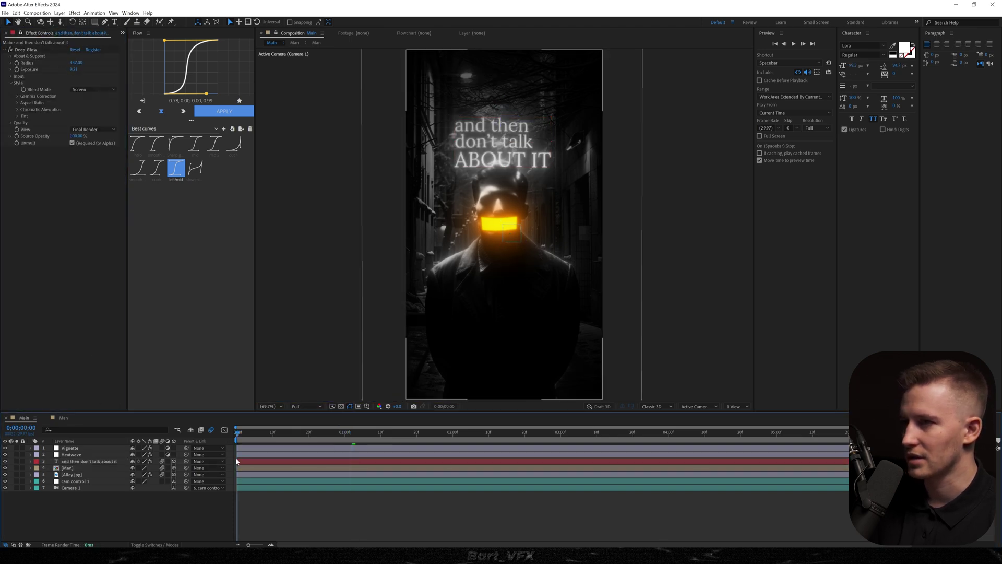
{"action": "key", "text": "space"}
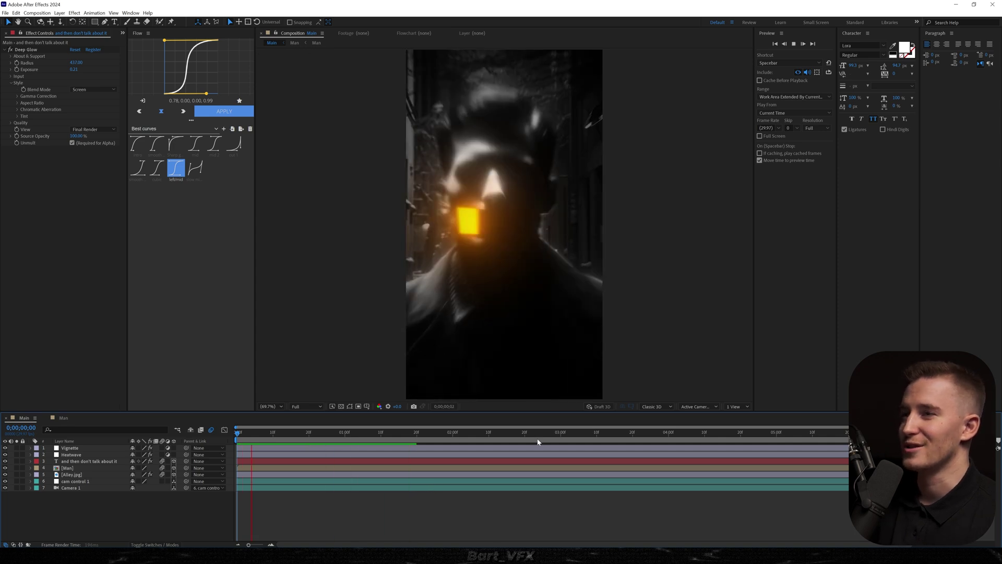